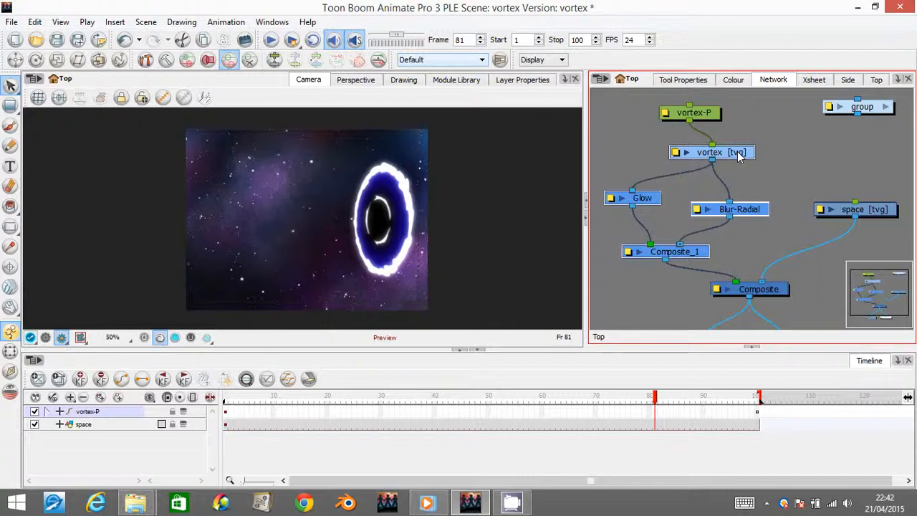
- Group the selected vortex, Glow, Blur-Radial and Composite_1 modules and name the group vortex-G
key(ctrl+g)
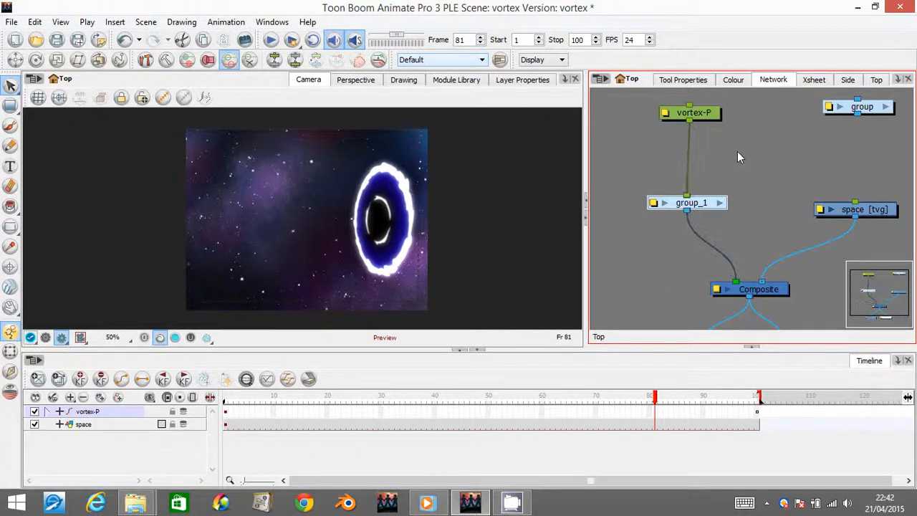
click(653, 204)
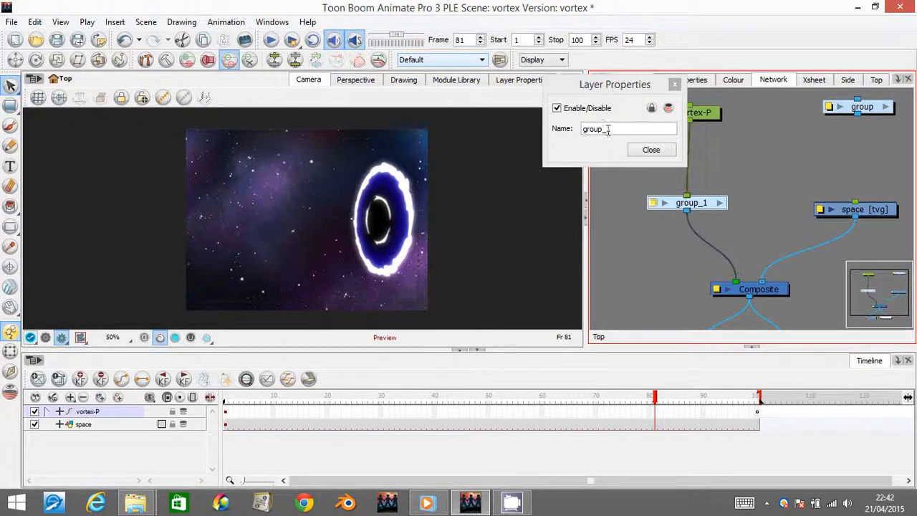
click(608, 130)
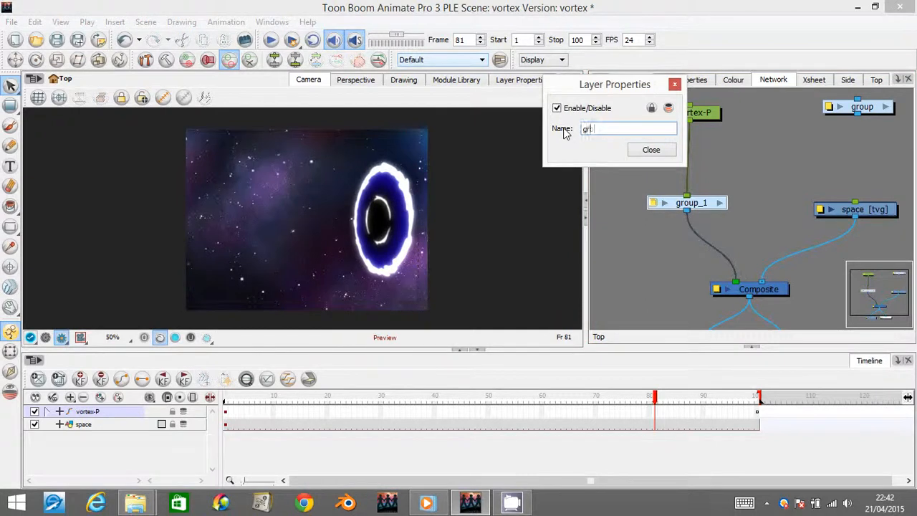
text(vortex)
key(Return)
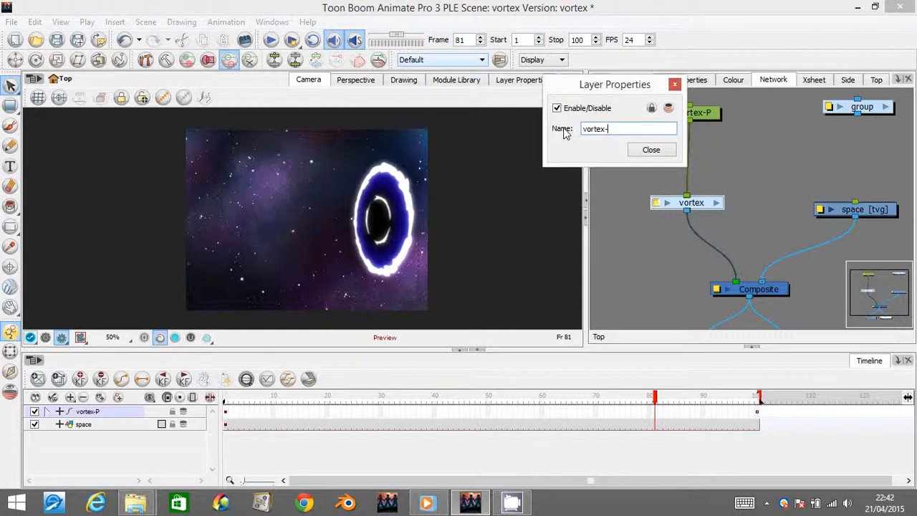
text(-G)
key(Return)
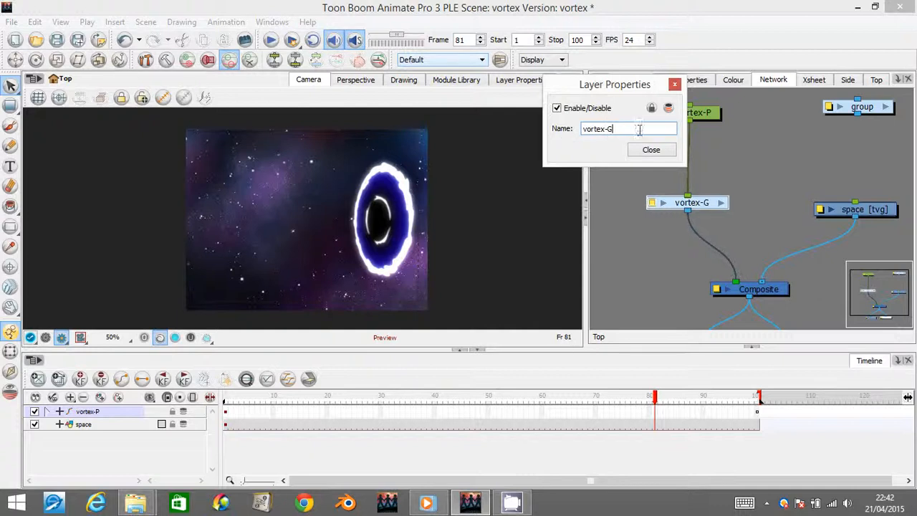
click(651, 150)
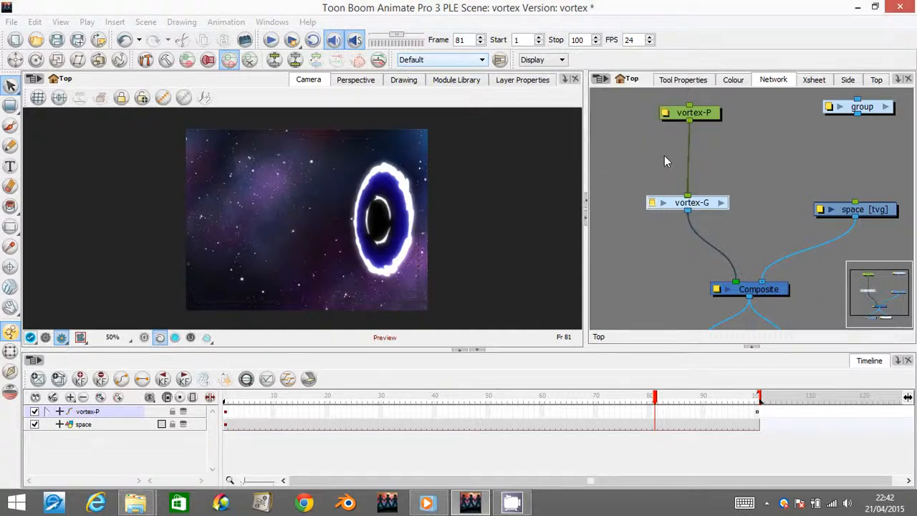
- Look inside the vortex-G group and return to the top level of the network
click(721, 204)
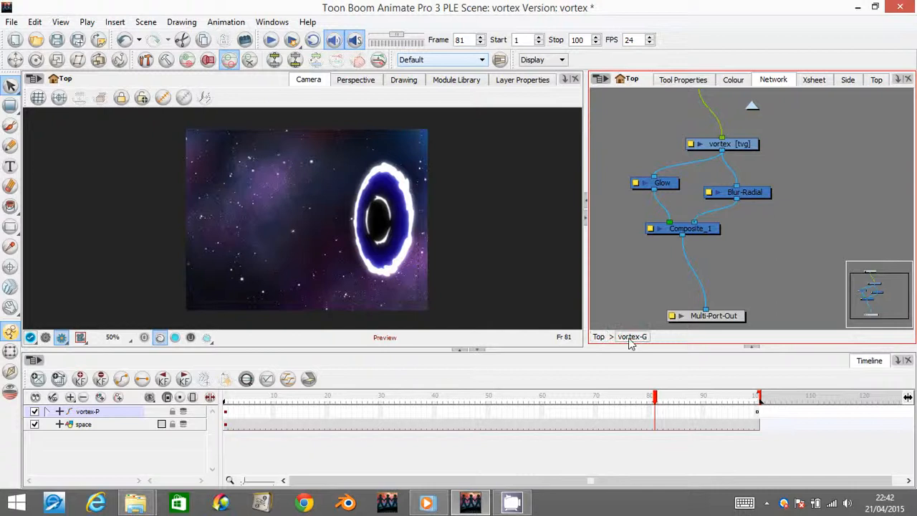
click(599, 337)
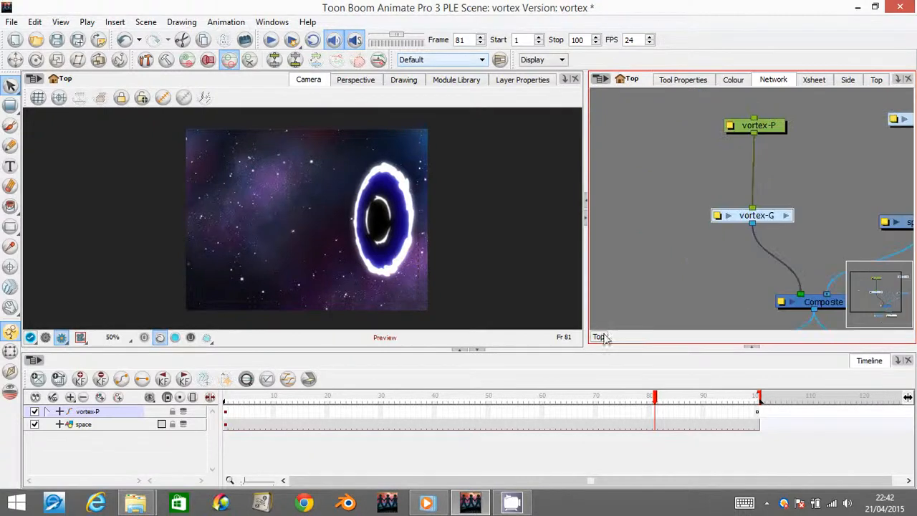
click(692, 156)
drag(872, 287, 894, 295)
click(268, 286)
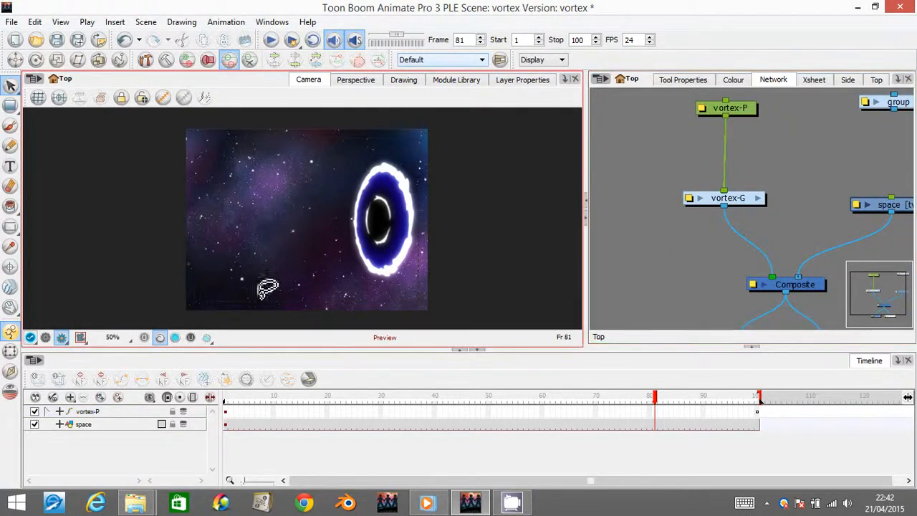
- Leave the rendered preview for the working view and add a drawing layer named particle
click(46, 337)
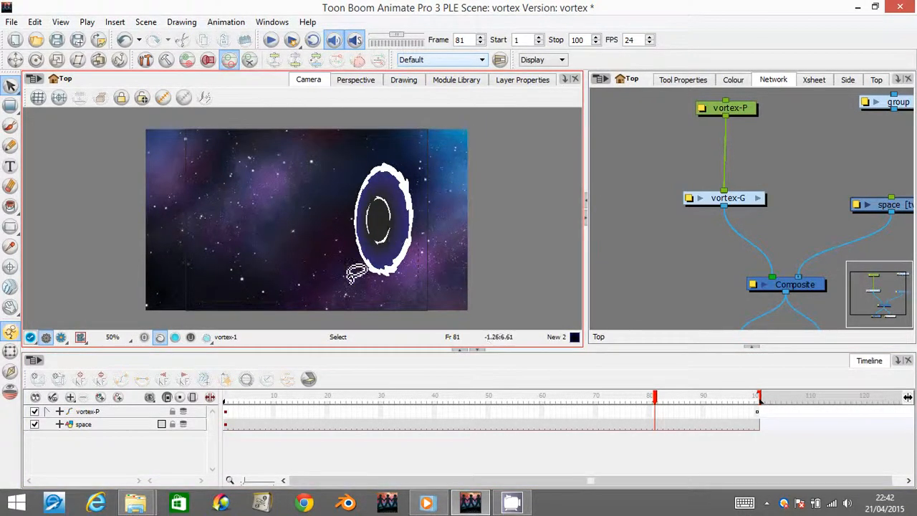
click(99, 398)
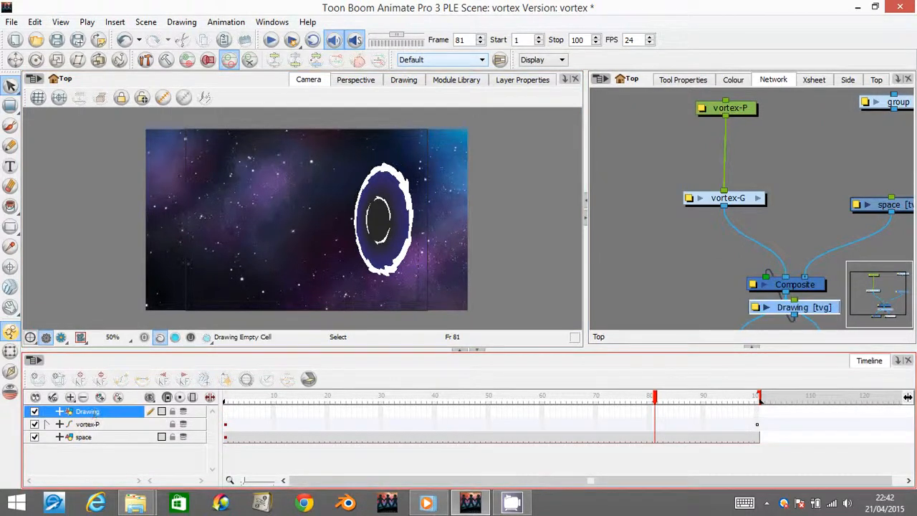
double_click(89, 412)
text(part)
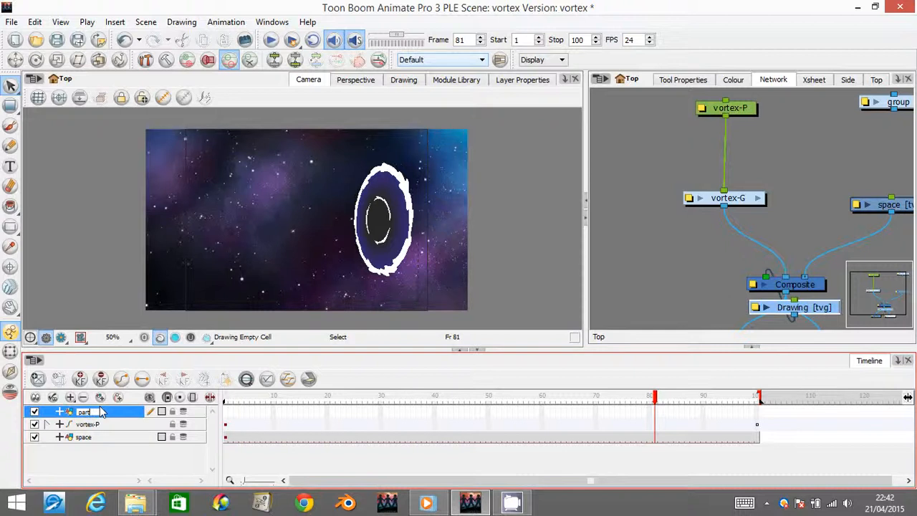
key(Return)
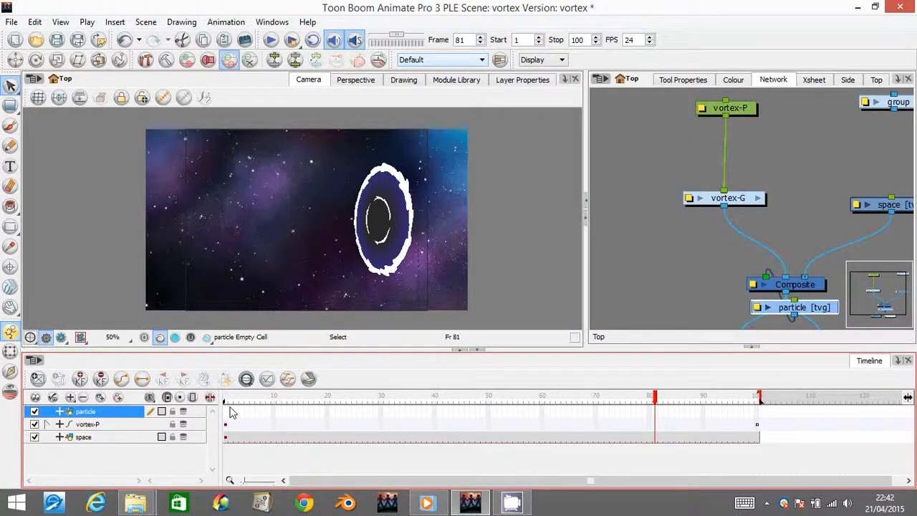
- Draw a small circle with the Ellipse tool on frame 1 of the particle layer, in the space area away from the vortex
click(227, 412)
click(10, 125)
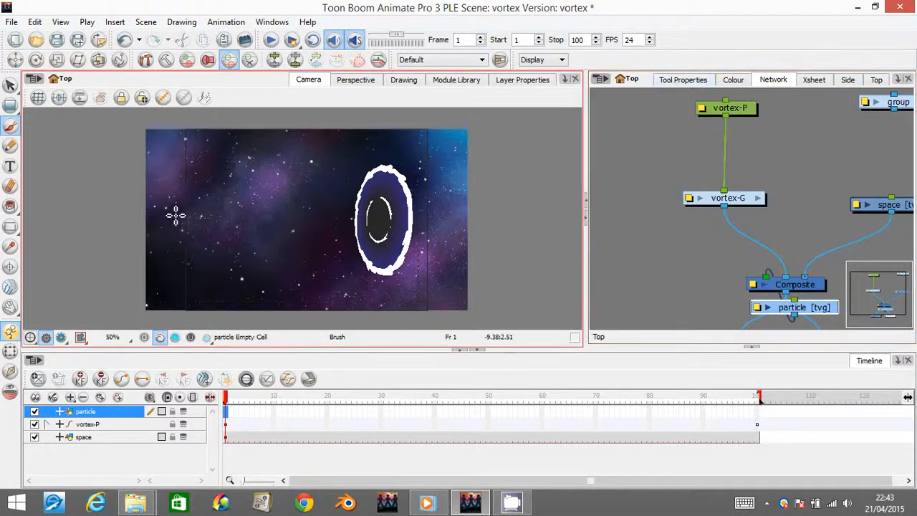
click(11, 230)
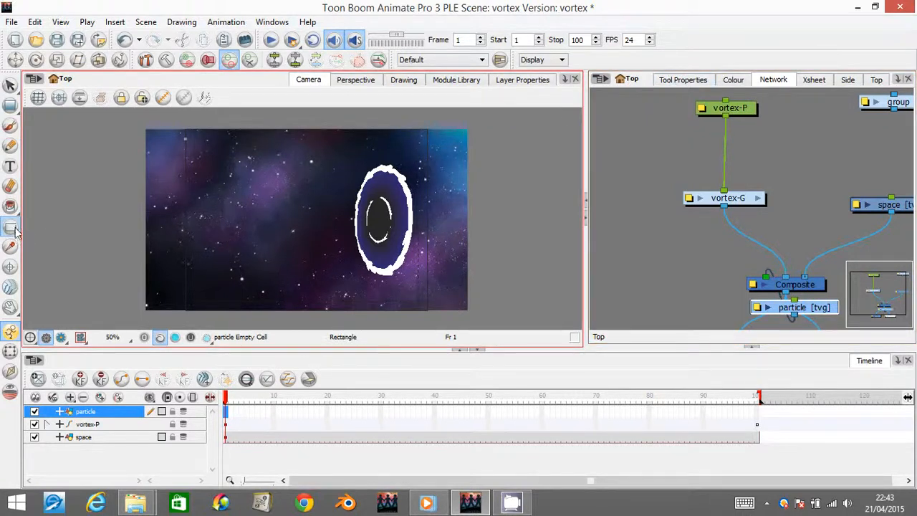
click(15, 231)
click(44, 256)
drag(211, 215, 216, 219)
- Recolour the outline of the small particle circle to the White swatch
key(2)
key(2)
key(2)
key(2)
key(space)
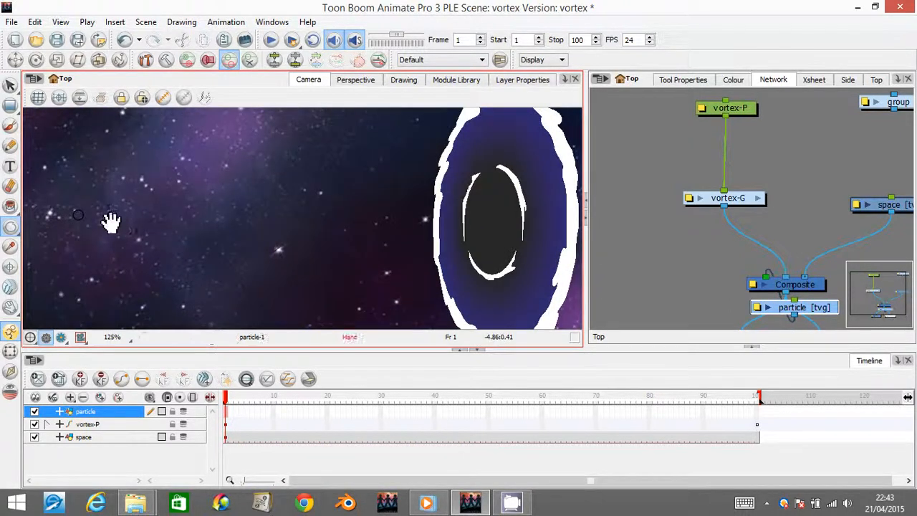
drag(122, 223, 296, 223)
key(2)
key(2)
key(2)
key(2)
key(space)
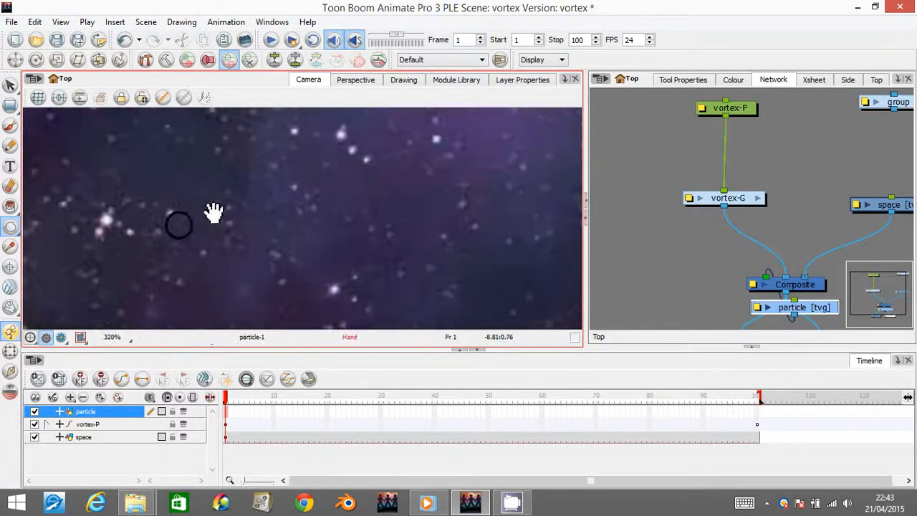
drag(213, 212, 266, 206)
click(10, 85)
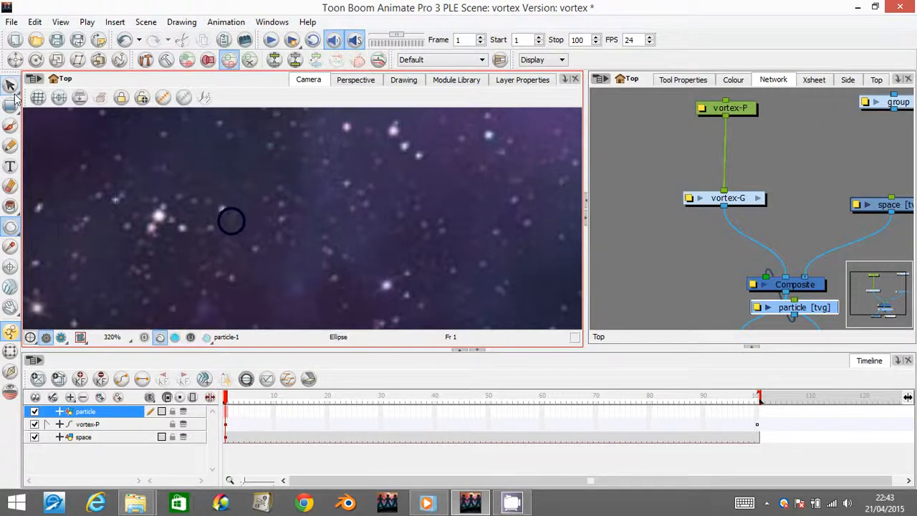
click(235, 212)
click(777, 81)
click(735, 80)
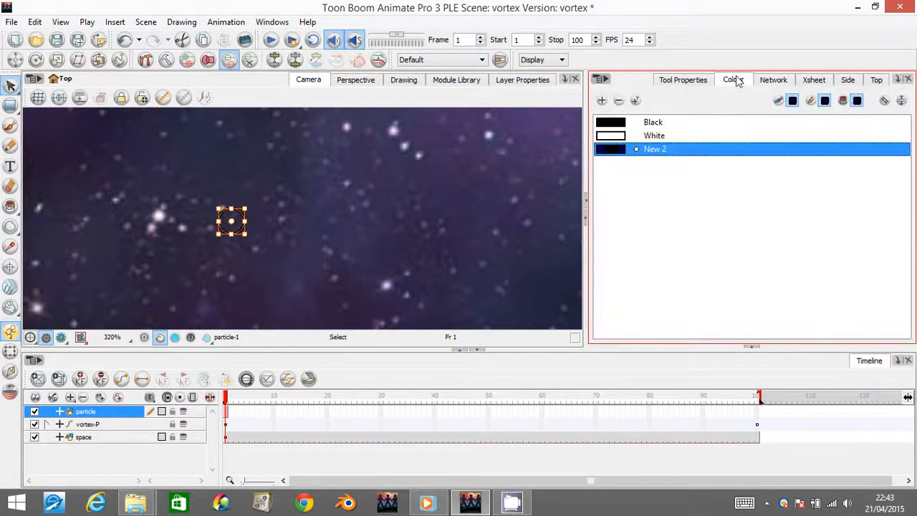
click(614, 138)
click(319, 192)
- Scale the white particle circle down slightly
key(1)
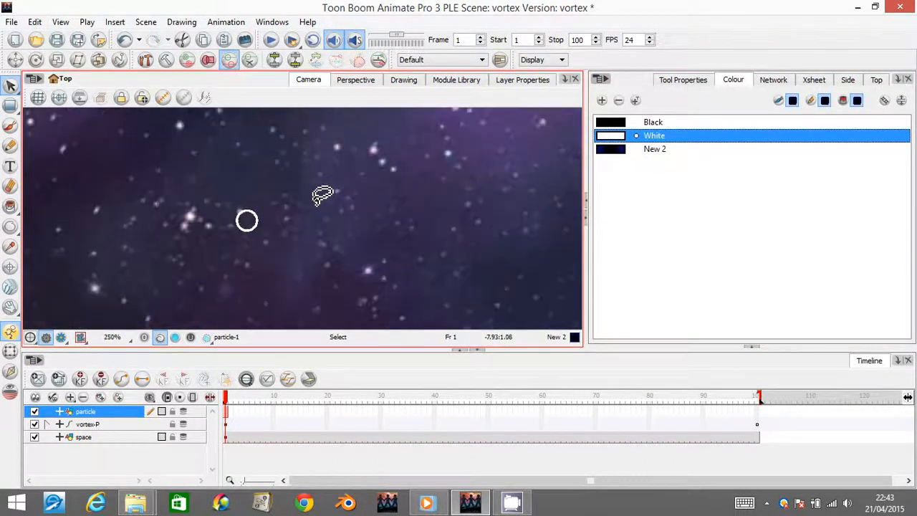
key(1)
key(1)
key(1)
key(1)
key(1)
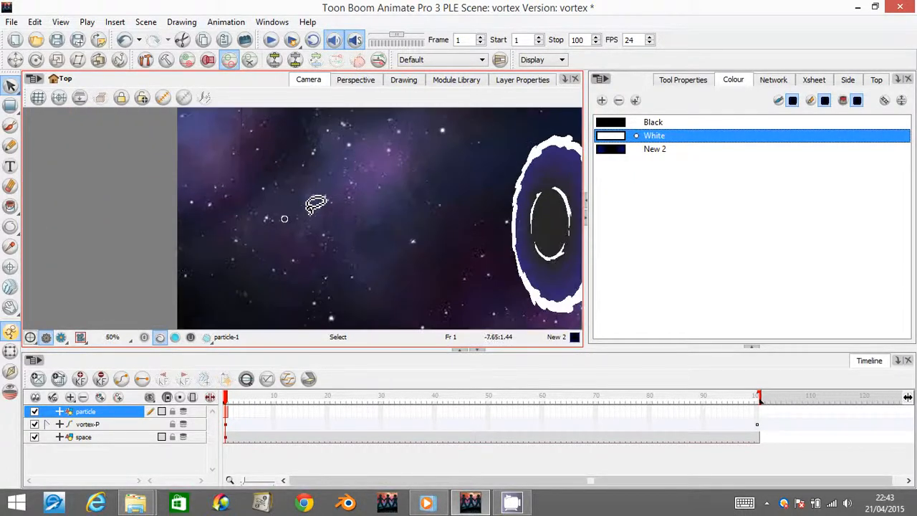
key(2)
key(2)
key(2)
key(2)
click(266, 215)
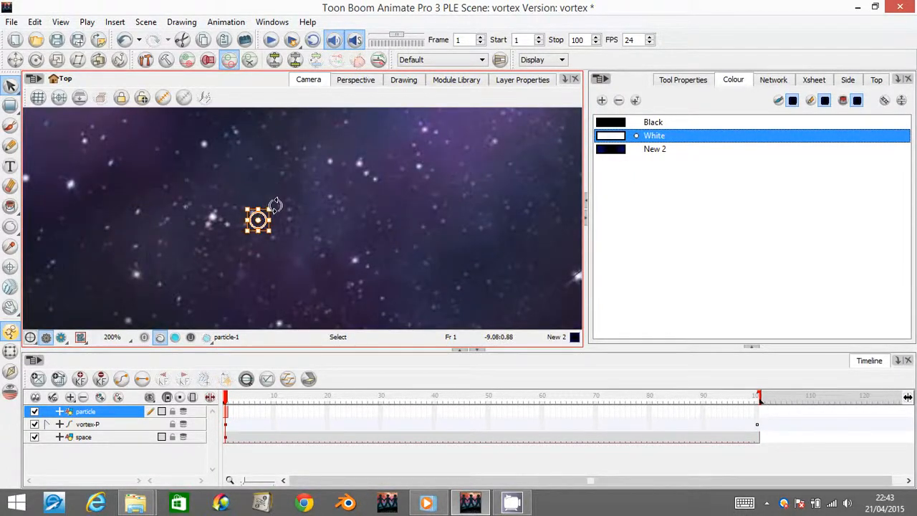
drag(271, 207, 267, 211)
click(294, 208)
- Move the particle layer's pivot onto the small white circle using the Translate tool
key(1)
key(1)
key(1)
key(1)
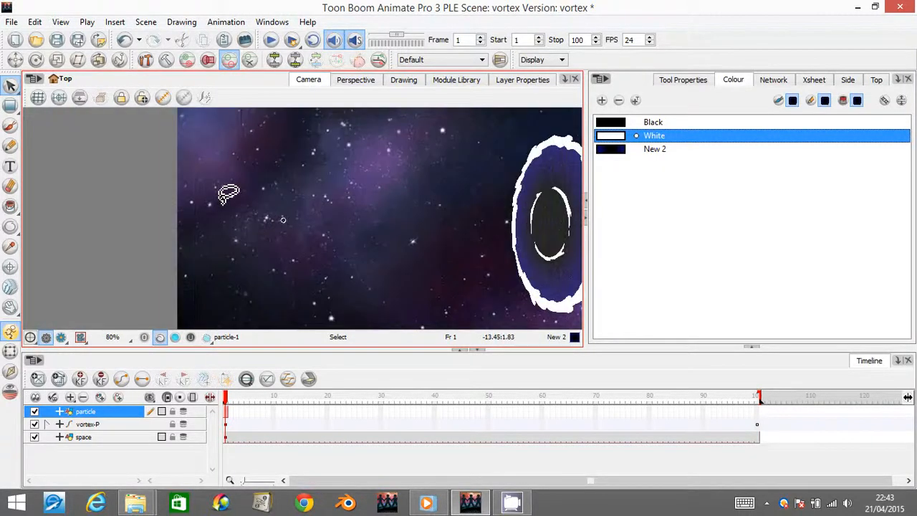
key(1)
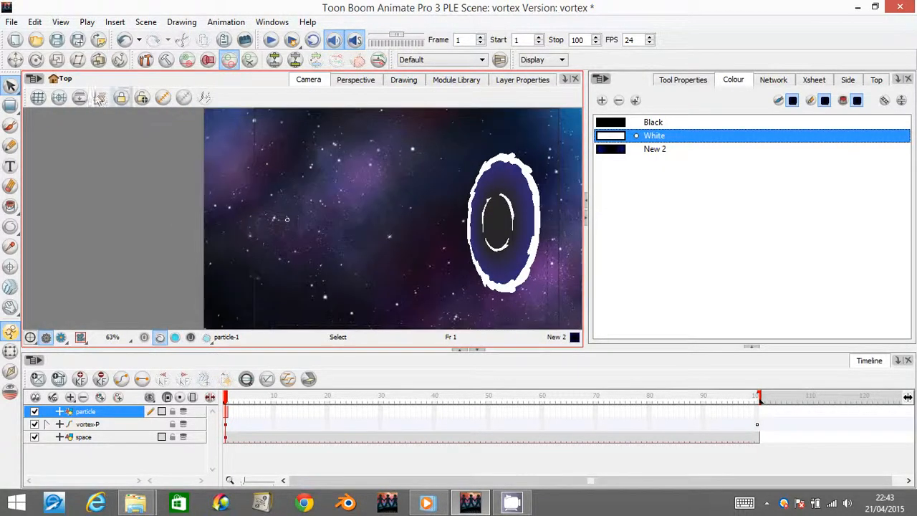
click(15, 60)
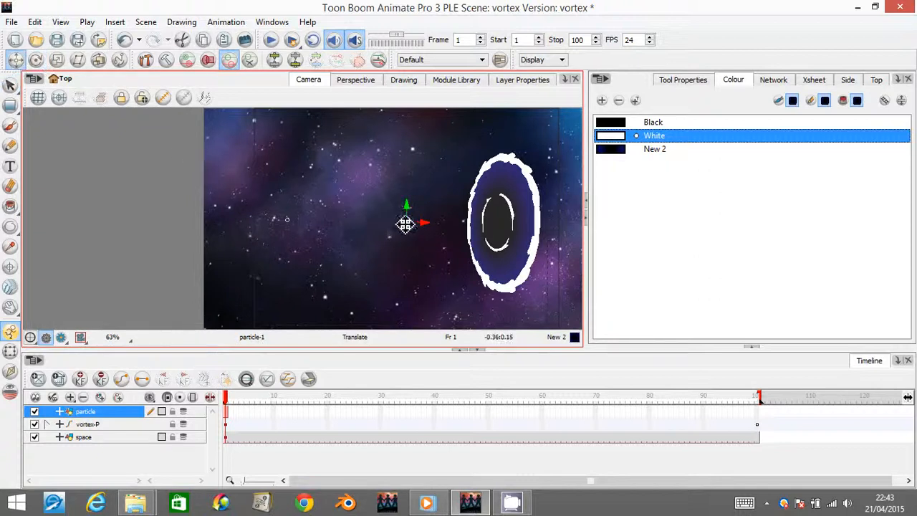
drag(410, 226, 298, 224)
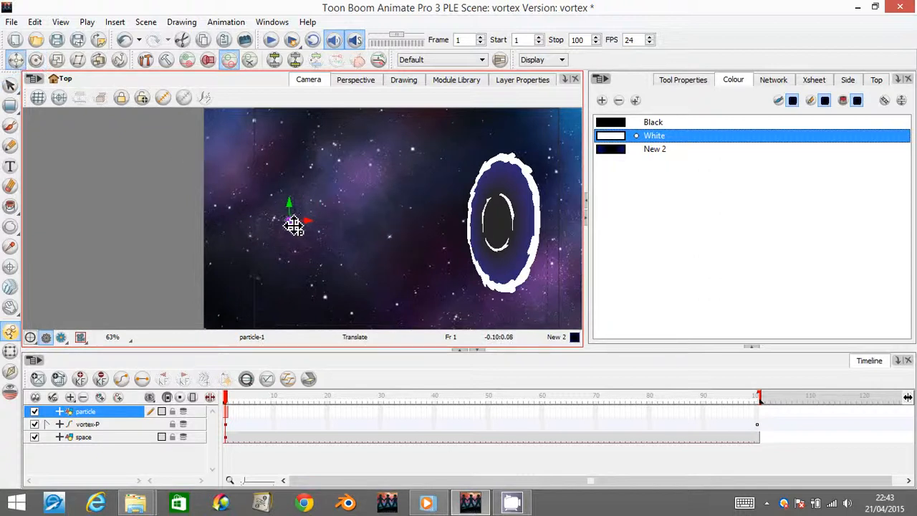
- Fill the inside of the particle circle with White using the Paint tool
click(10, 207)
key(Up)
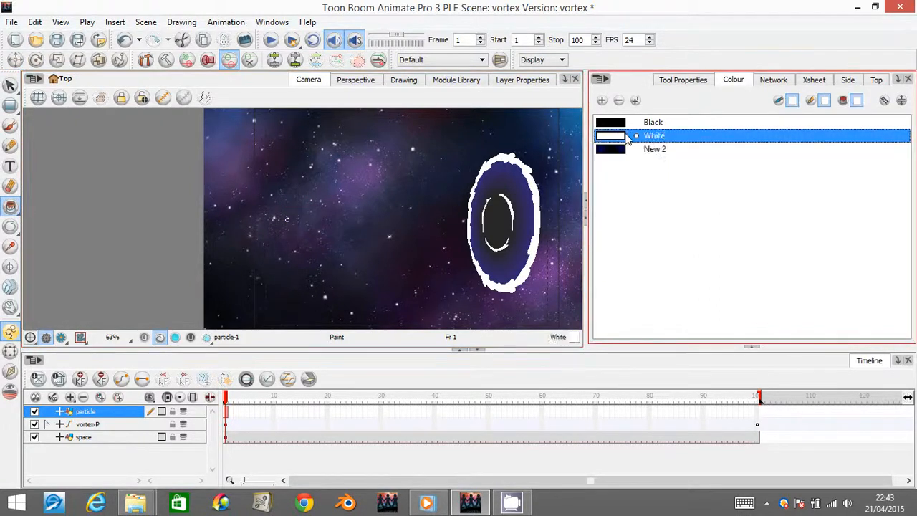
click(286, 213)
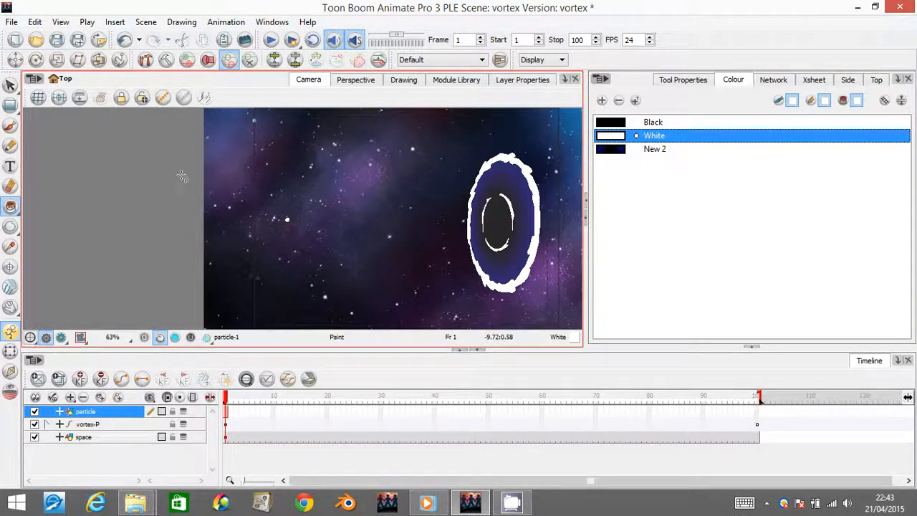
- Examine the filled particle circle in the rendered preview, close up and at full frame, and return to the working view
click(10, 86)
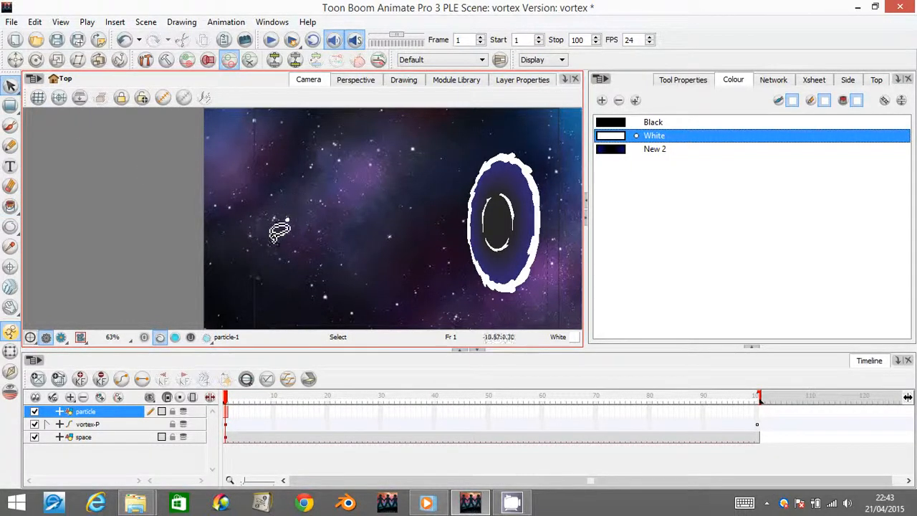
scroll(258, 212, up, 4)
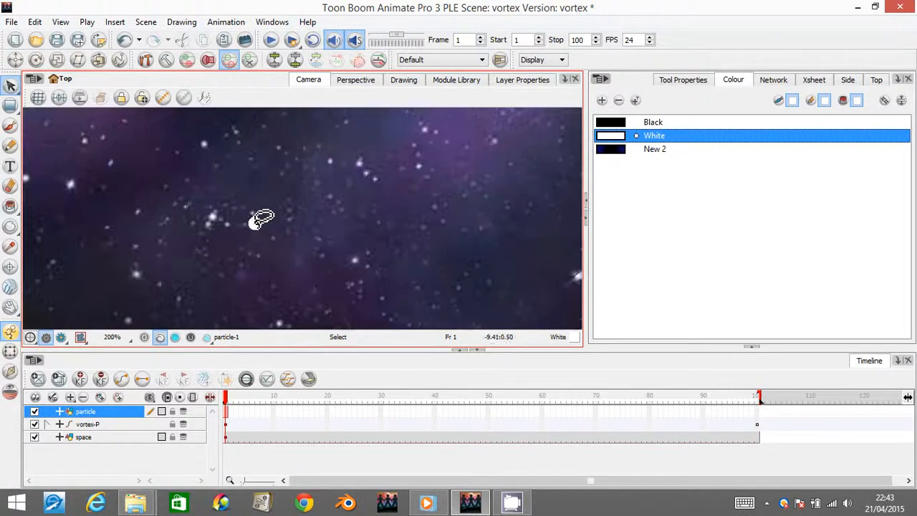
scroll(262, 215, up, 4)
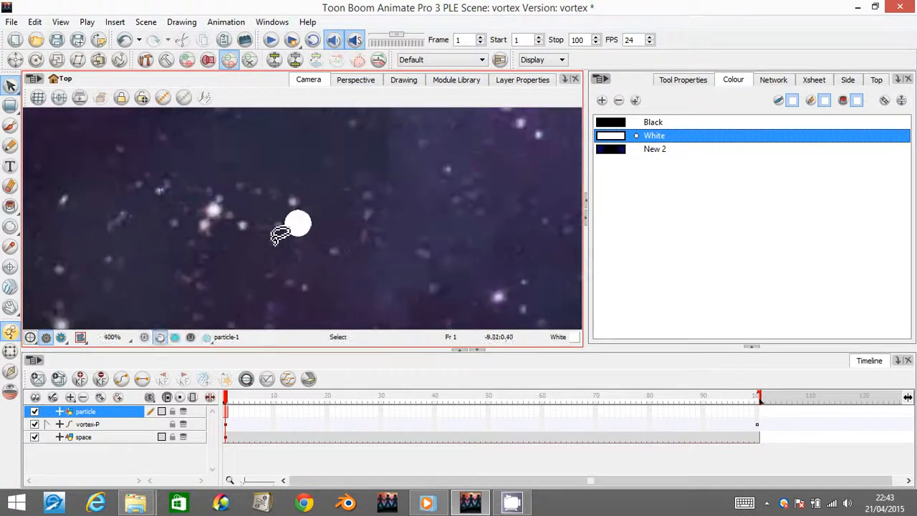
click(62, 338)
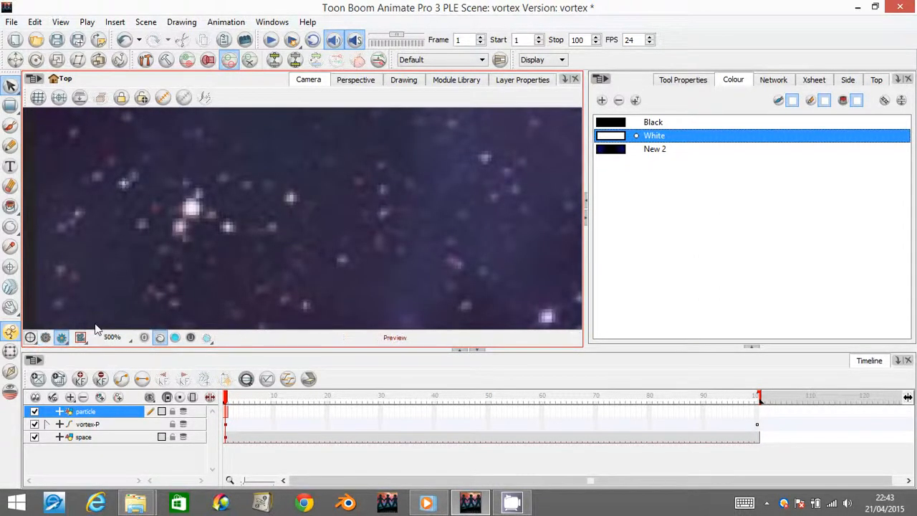
scroll(297, 219, down, 3)
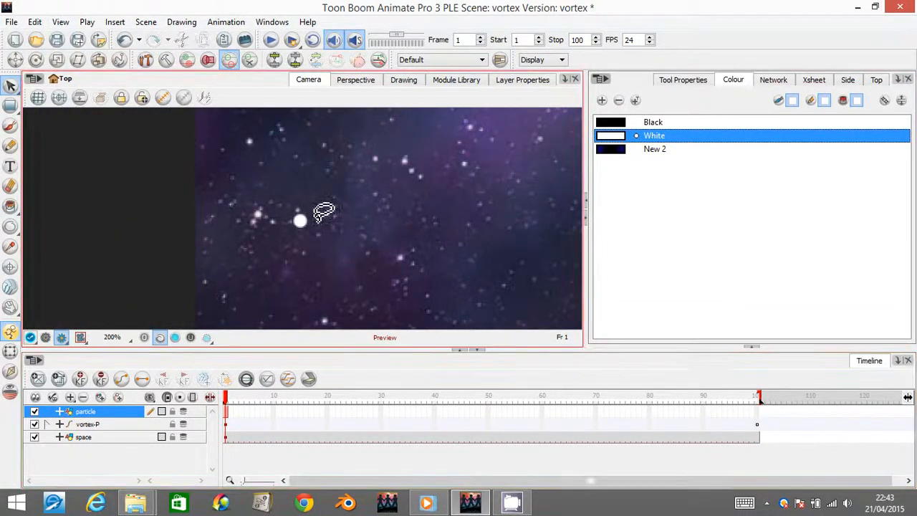
scroll(319, 208, up, 2)
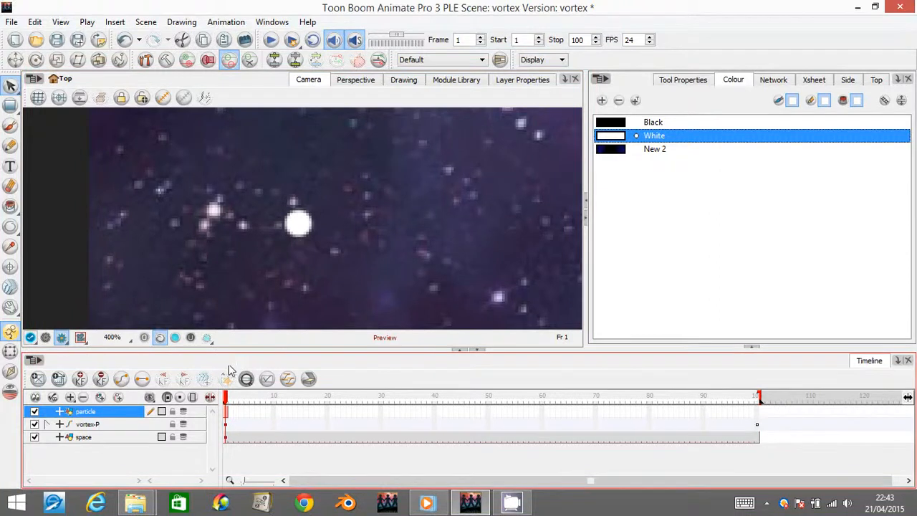
scroll(257, 247, down, 1)
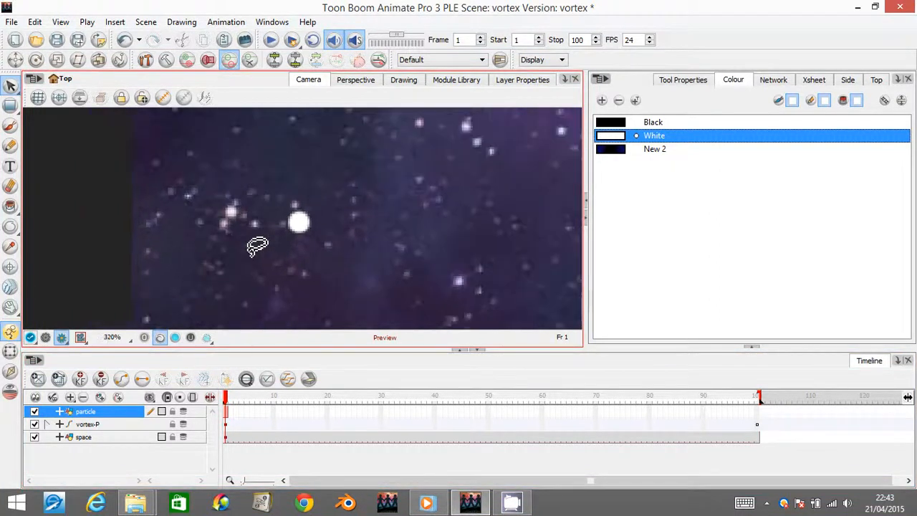
scroll(256, 248, down, 4)
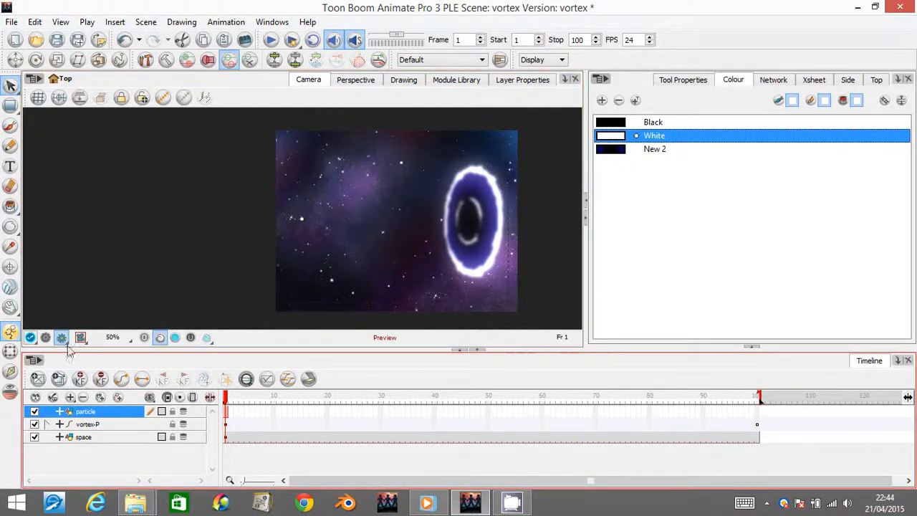
click(45, 337)
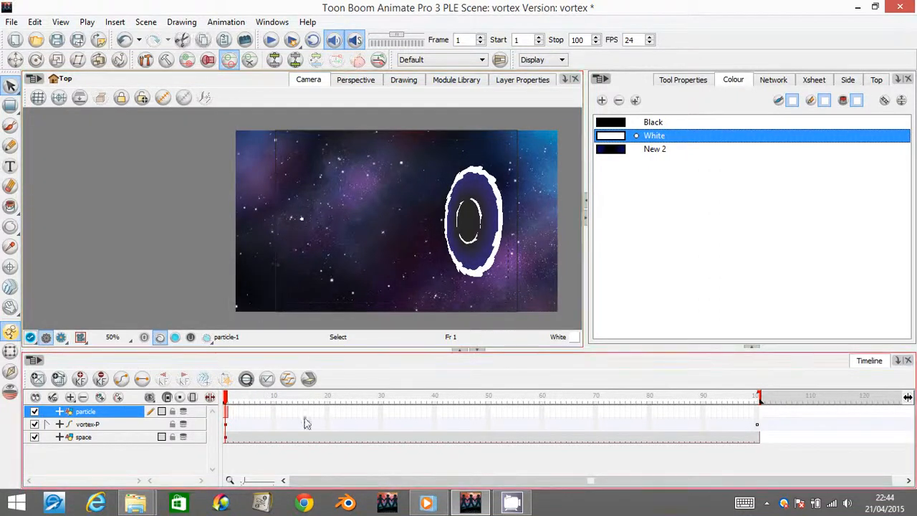
- Extend the exposure of the particle drawing to frame 30
click(380, 417)
click(328, 413)
drag(332, 410, 379, 420)
click(381, 415)
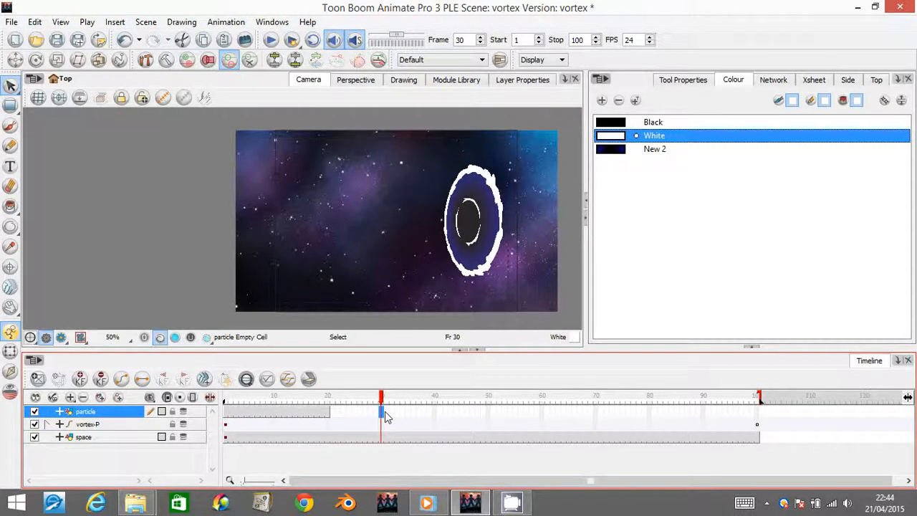
key(F5)
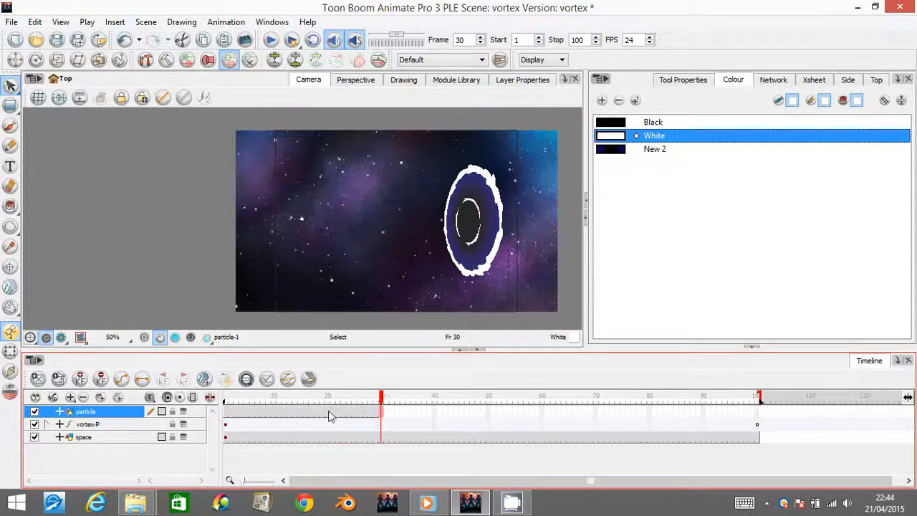
- Try to animate the particle travelling into the vortex by frame 20, bending its path with a keyframe at frame 10
click(329, 414)
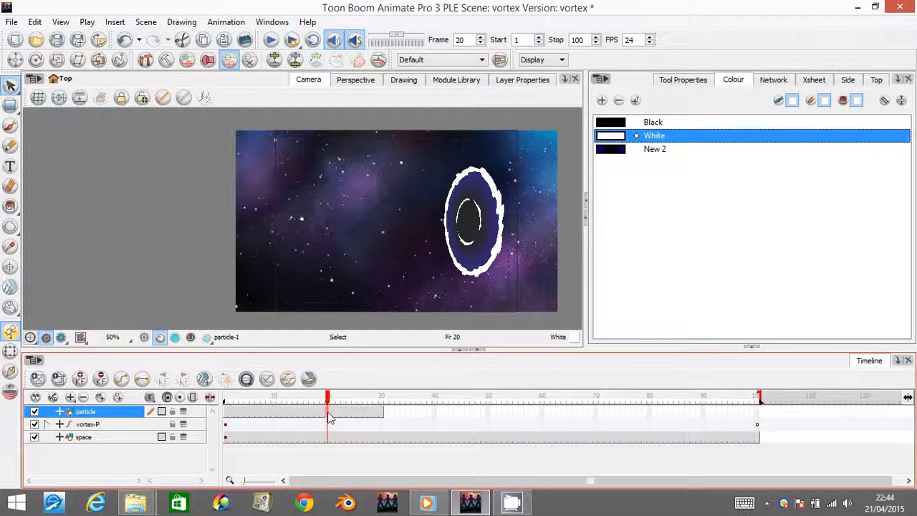
click(225, 401)
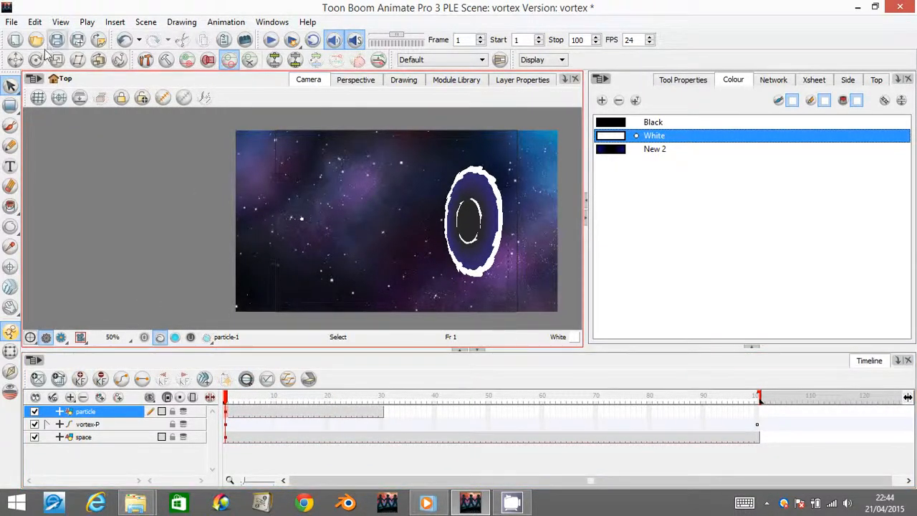
click(15, 60)
drag(317, 224, 510, 239)
click(327, 417)
drag(327, 403, 251, 403)
drag(318, 414, 274, 416)
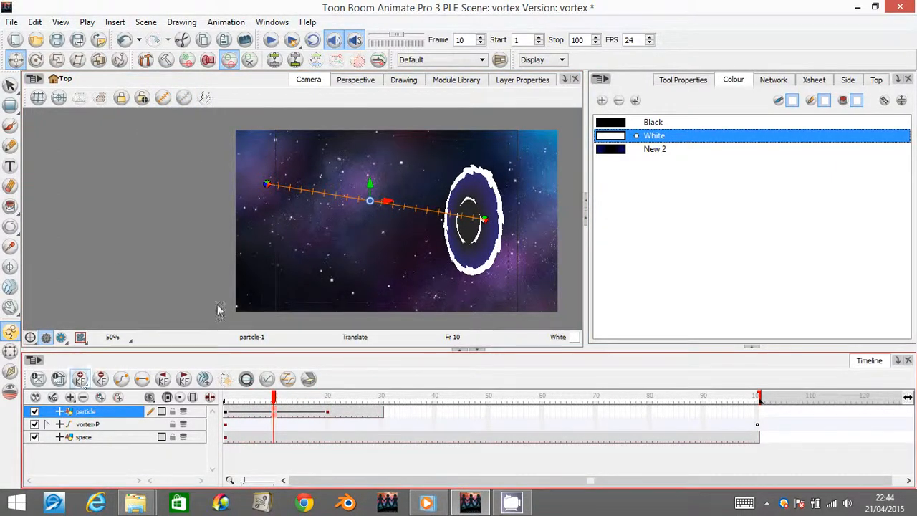
drag(374, 229, 367, 245)
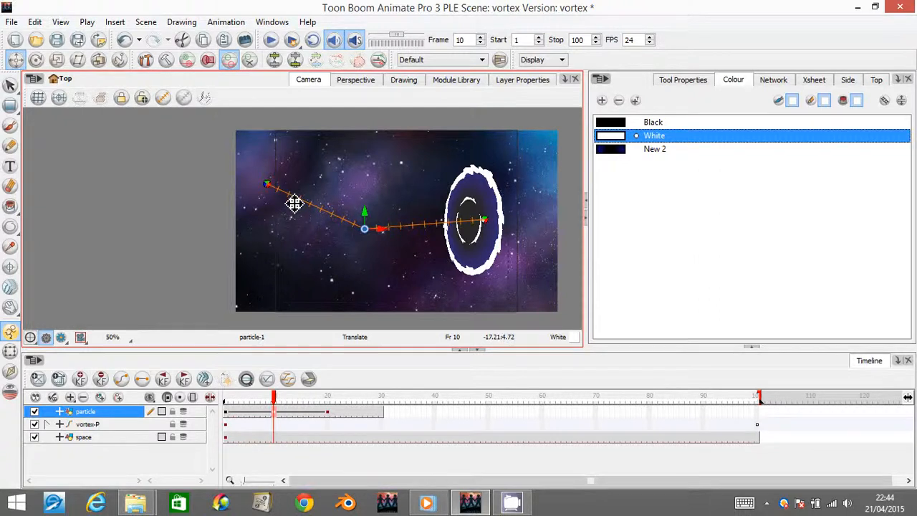
- Delete the particle layer's motion keyframes between frames 1 and 20
drag(327, 412, 213, 406)
click(101, 379)
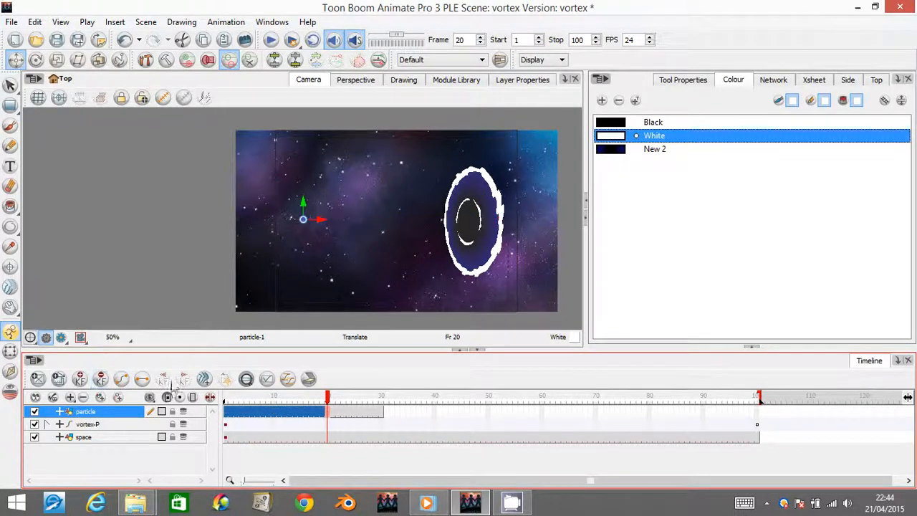
click(107, 414)
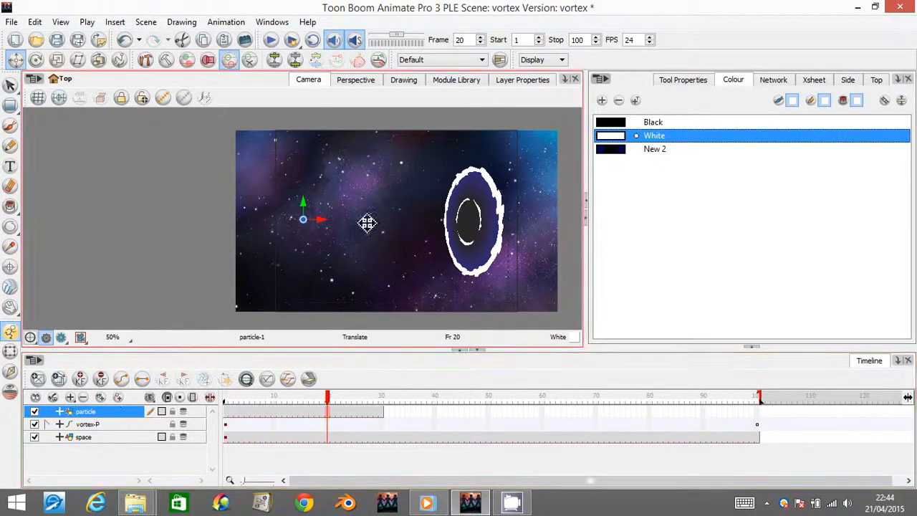
- Switch the particle layer's position from Separate to 3D Path in its layer properties, and return to the camera view
click(517, 81)
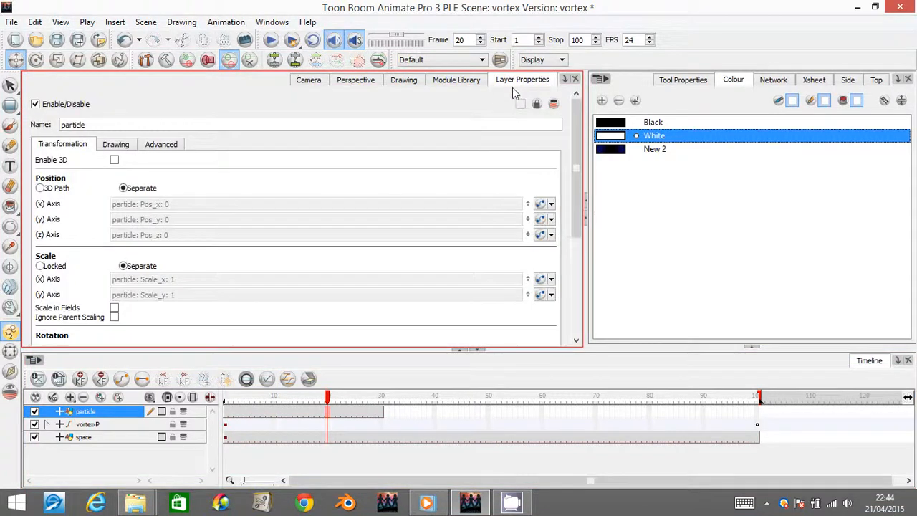
click(564, 80)
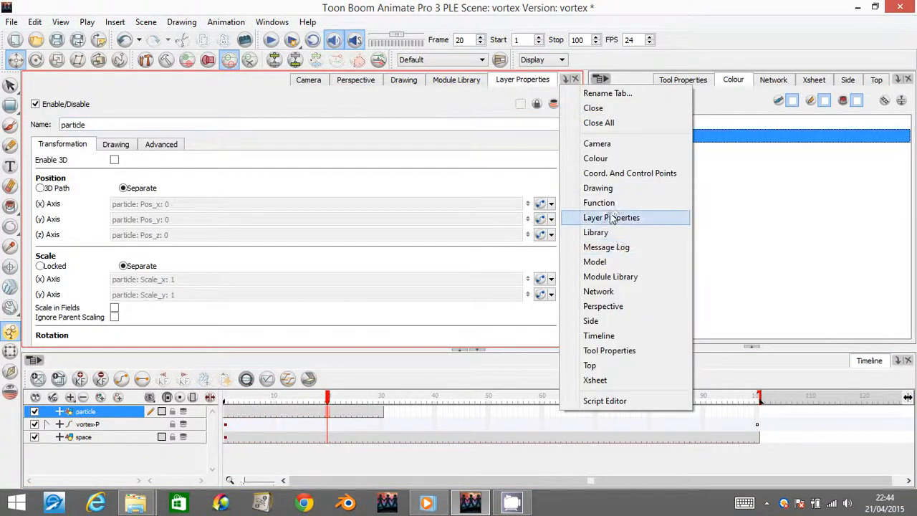
click(504, 80)
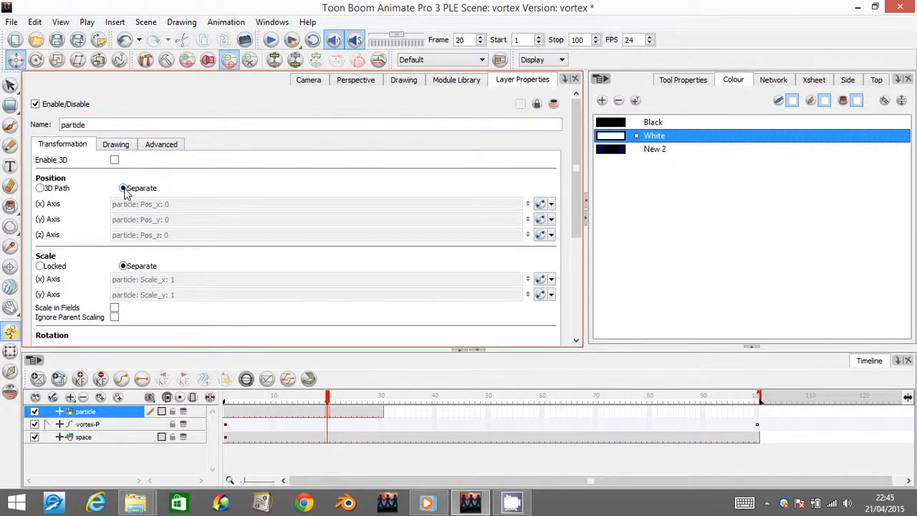
click(40, 188)
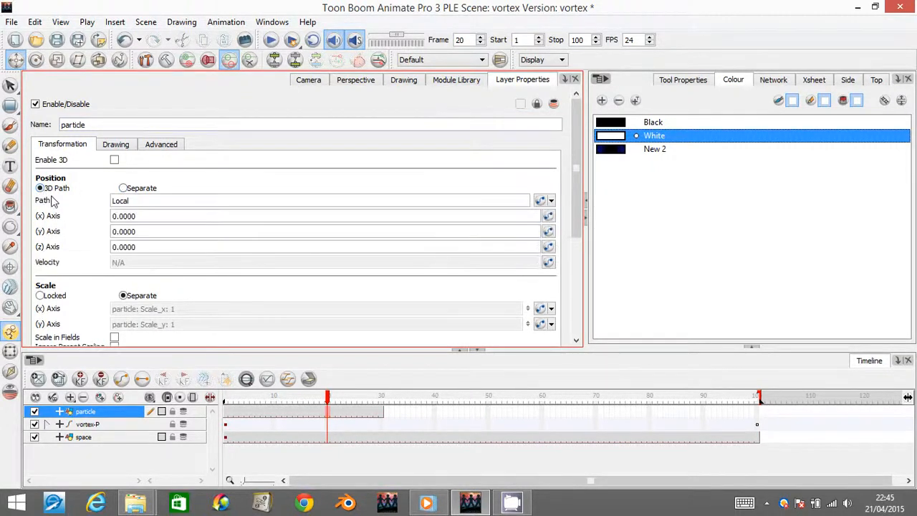
click(308, 80)
- Keyframe the particle at frames 1 and 20 so it moves from the upper left of the space image into the vortex
click(227, 415)
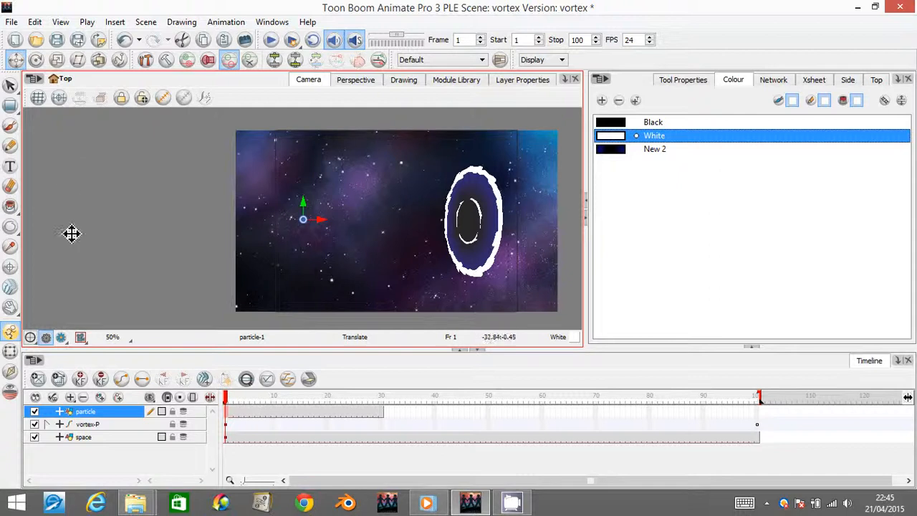
click(328, 412)
drag(318, 406, 299, 412)
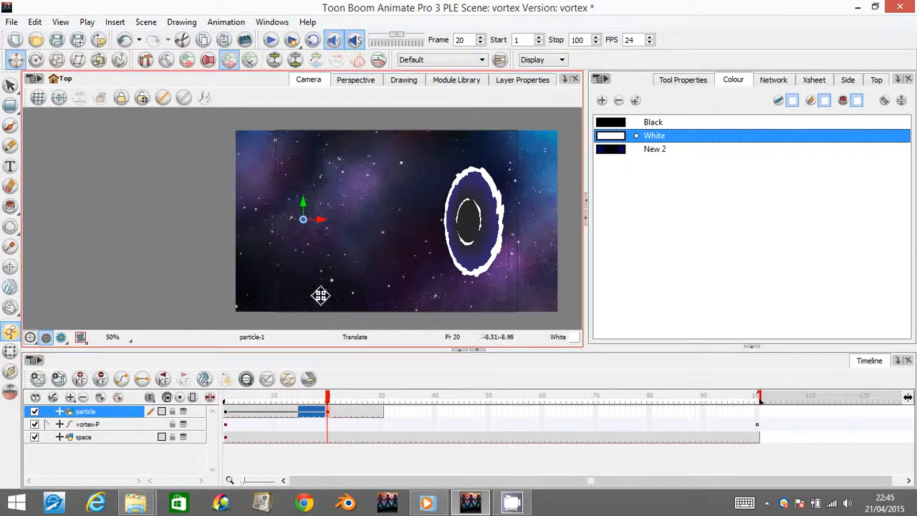
drag(341, 232, 514, 230)
drag(330, 397, 223, 399)
drag(299, 239, 275, 197)
drag(260, 192, 259, 185)
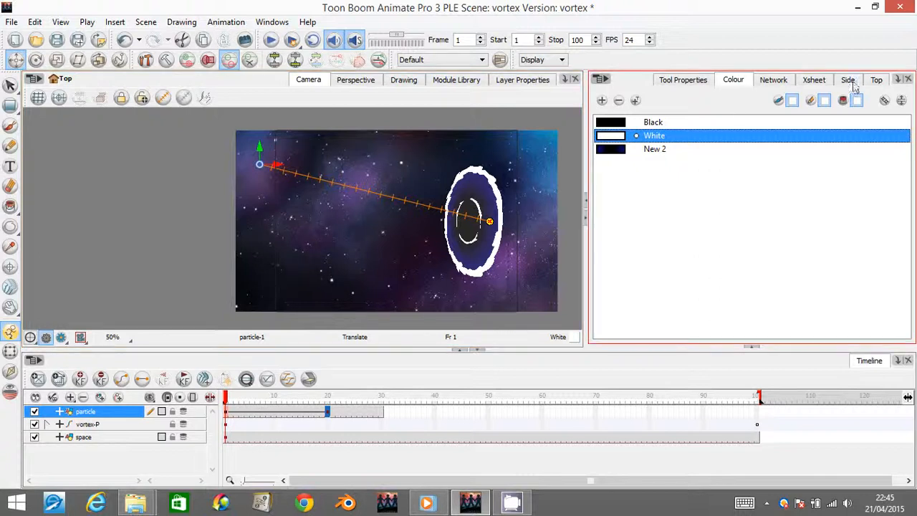
- Check the particle's motion by scrubbing the timeline with the path controls hidden, and show the motion path again
click(184, 98)
click(10, 86)
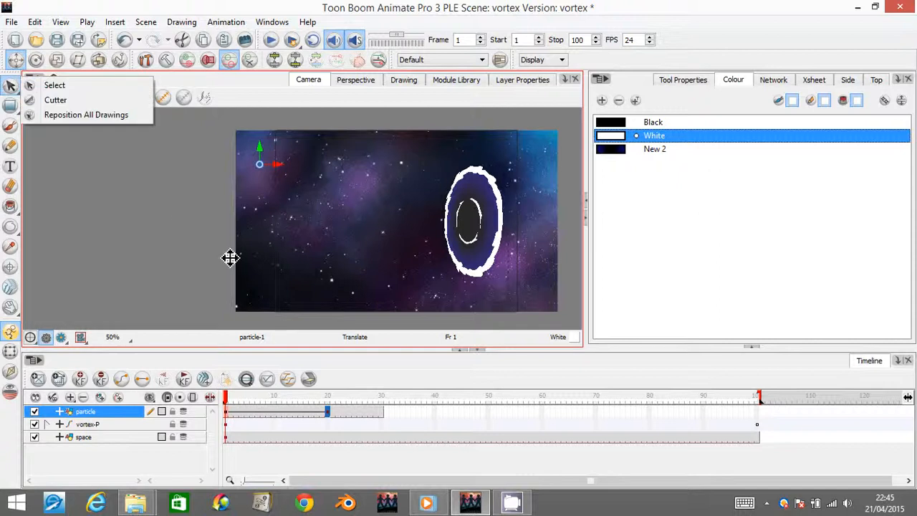
click(47, 86)
drag(228, 399, 200, 379)
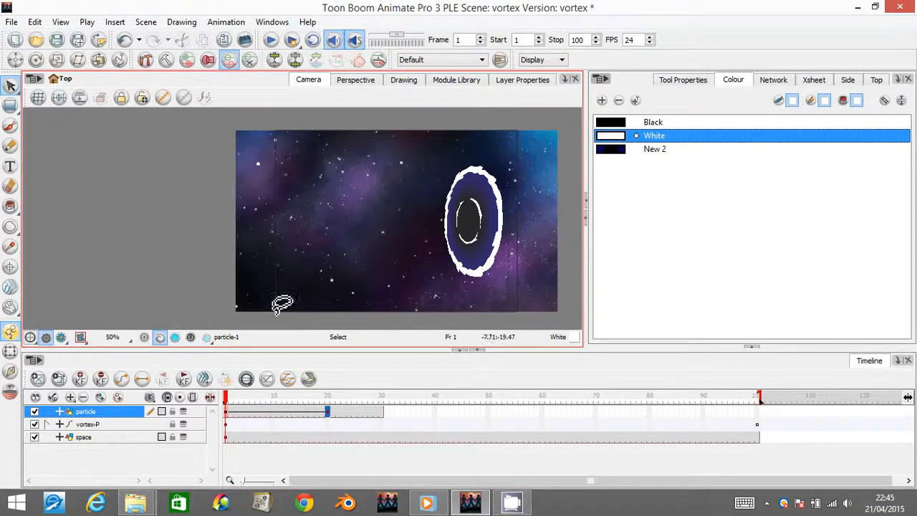
click(164, 100)
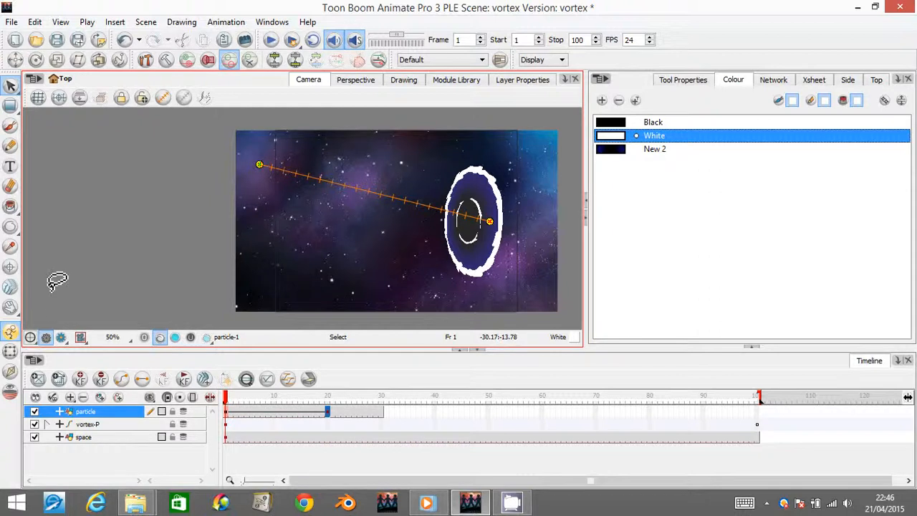
- Add a control point midway along the particle's path, curve the path downwards through it, and move the start point to the image's upper edge
click(10, 351)
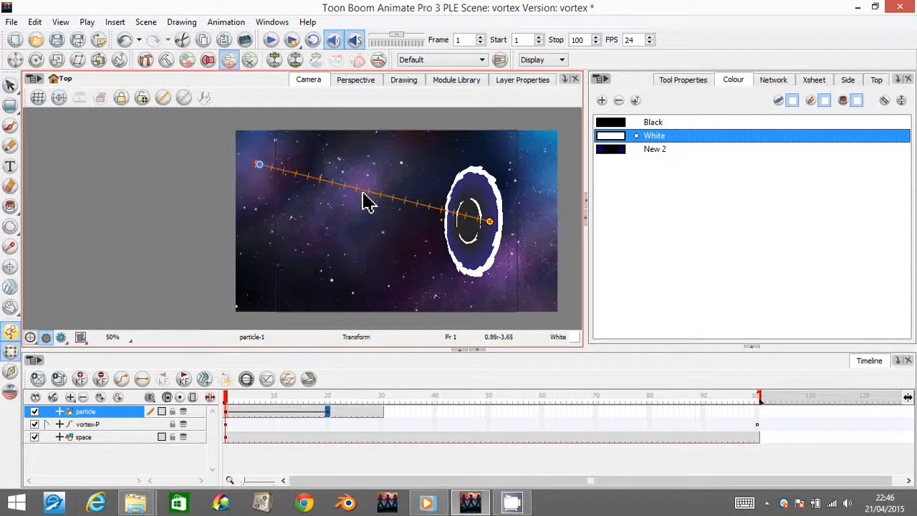
click(115, 22)
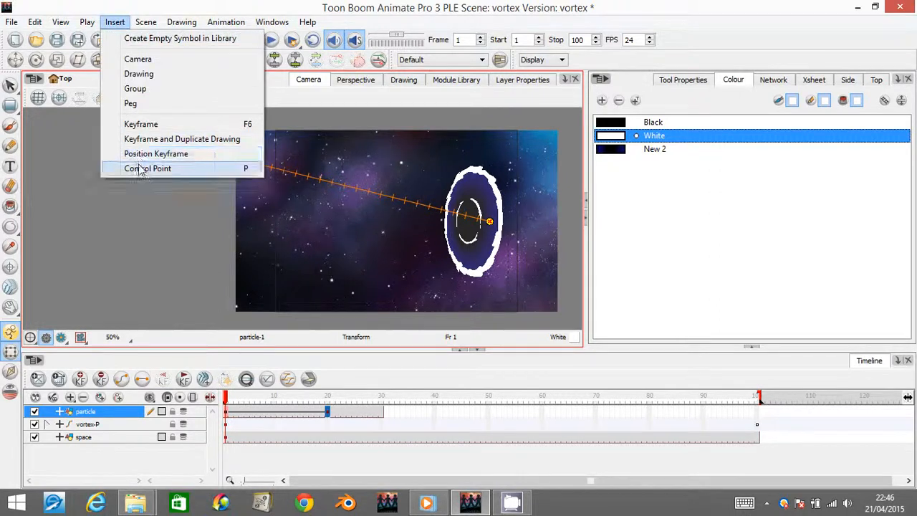
click(373, 194)
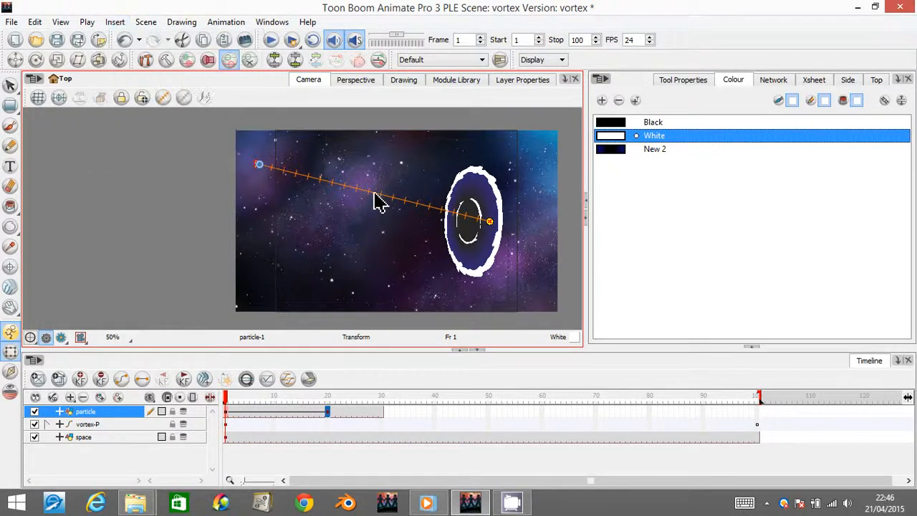
click(376, 199)
key(p)
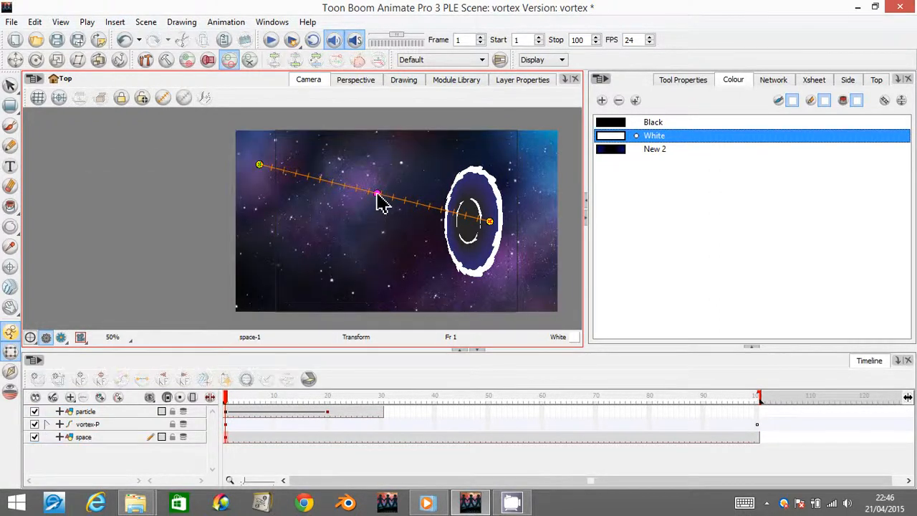
drag(377, 194, 337, 218)
drag(261, 165, 267, 128)
drag(337, 217, 345, 213)
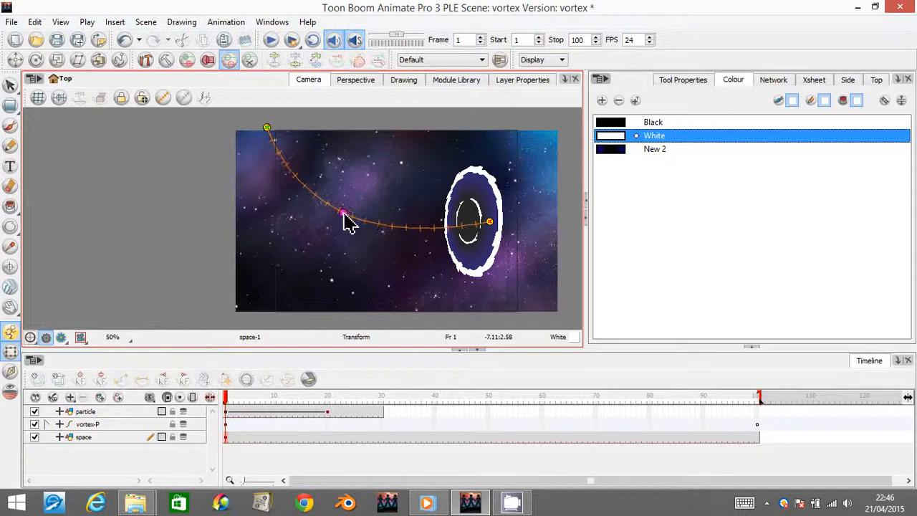
- Move the particle's end keyframe to frame 30 and extend the drawing's exposure to frame 40
click(327, 415)
click(382, 415)
click(434, 416)
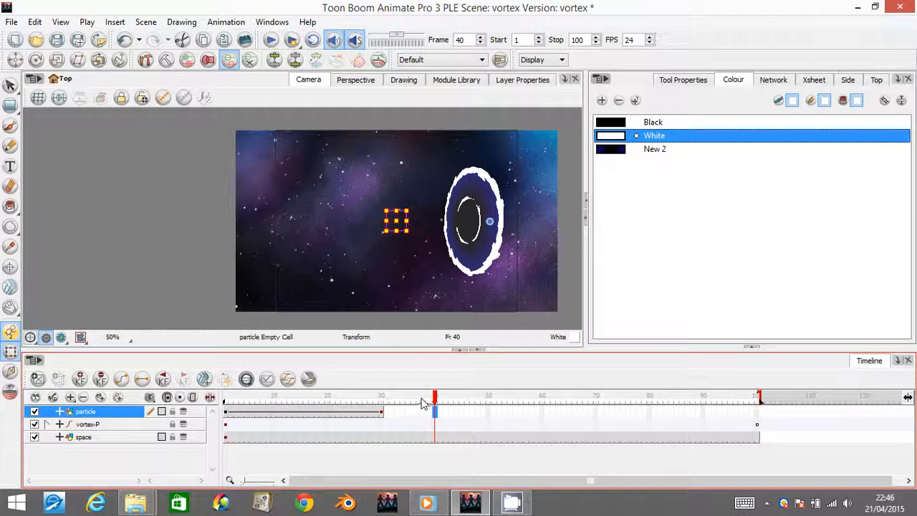
key(F5)
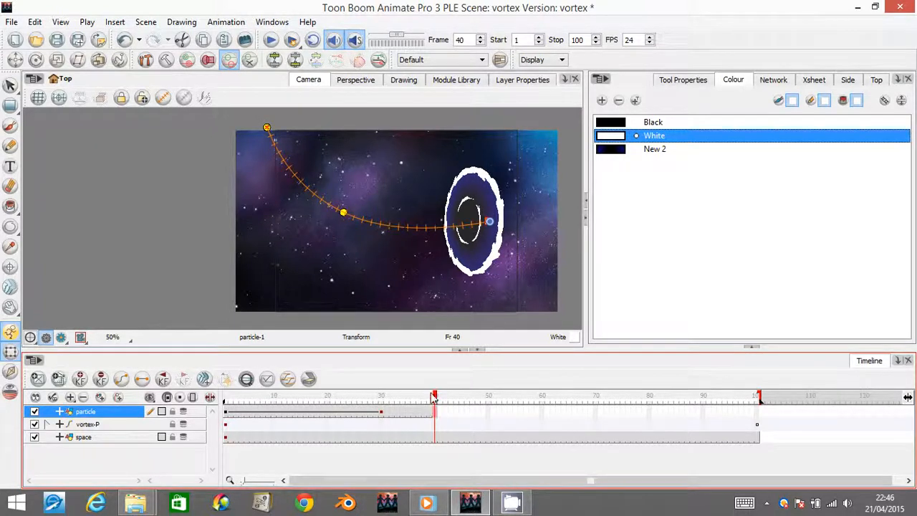
- Hide the motion path controls and scrub the particle's animation from frame 1 to frame 30
drag(437, 400, 225, 399)
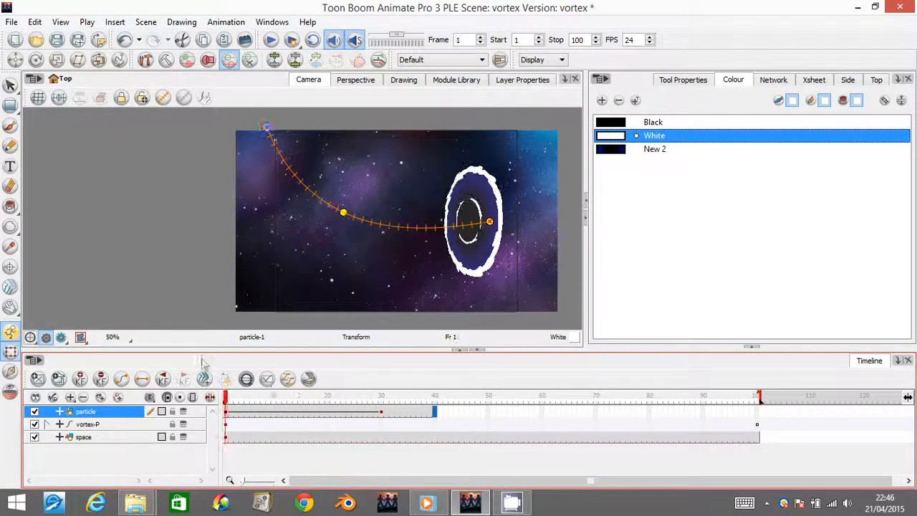
click(10, 85)
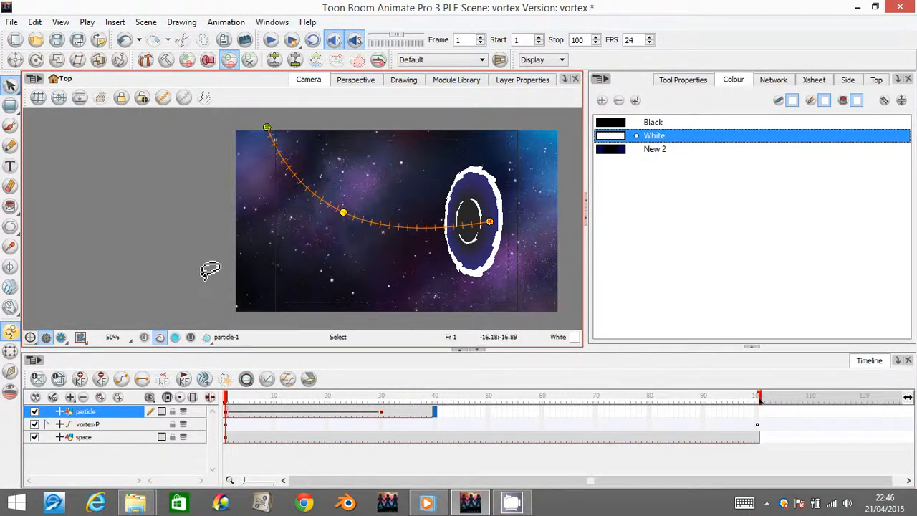
click(184, 97)
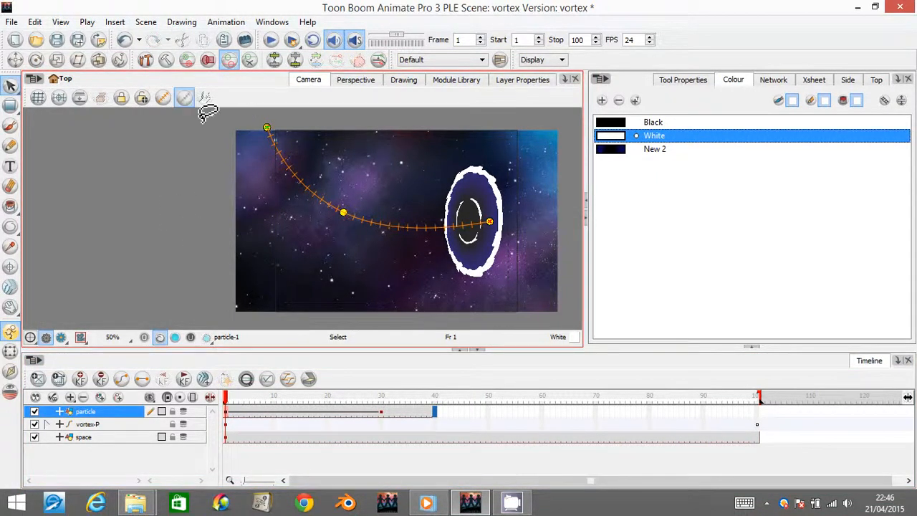
click(184, 96)
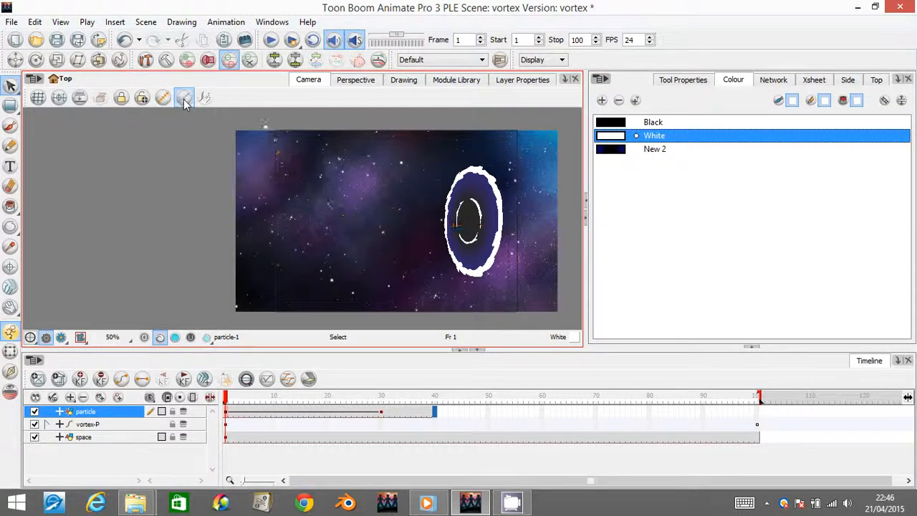
drag(228, 398, 383, 399)
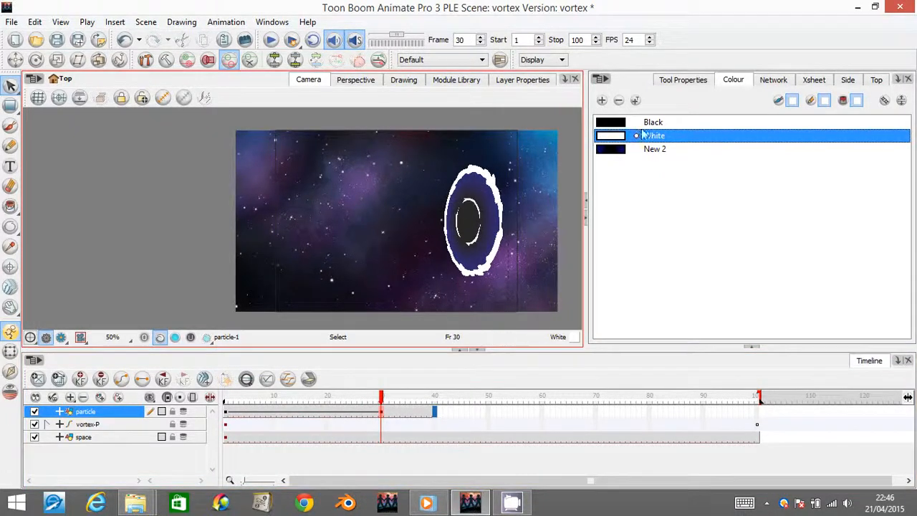
- Rearrange the network, placing the particle module to the left of the vortex and lining up vortex-G and vortex-P above the Composite
click(775, 80)
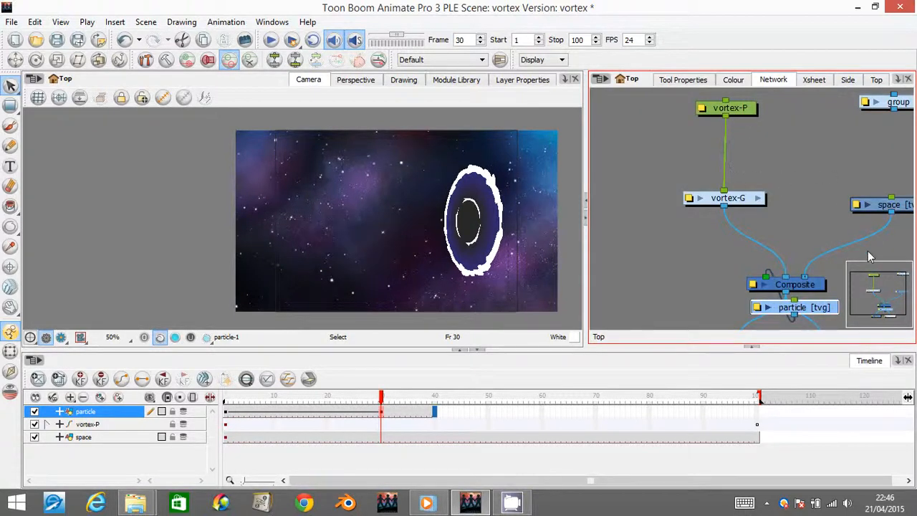
drag(806, 306, 620, 194)
drag(750, 200, 815, 189)
drag(727, 107, 789, 111)
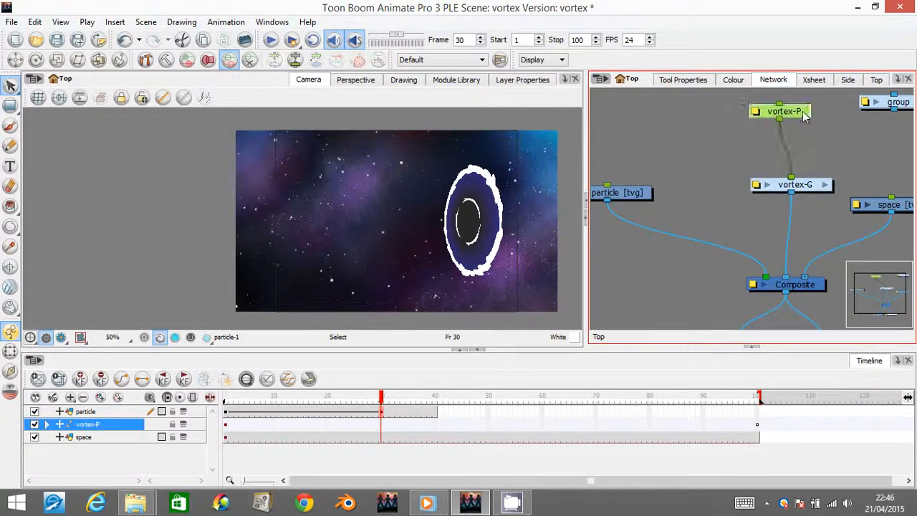
- Paste a second Composite module and connect it between the particle drawing and the main Composite
click(675, 219)
key(ctrl+v)
drag(730, 203, 706, 220)
mouse_move(762, 272)
mouse_down()
mouse_move(722, 228)
mouse_move(750, 271)
mouse_move(765, 276)
mouse_up()
drag(731, 228, 721, 265)
drag(640, 197, 674, 175)
- Add Glow, Transparency and Motion-Blur filter modules from the module library to the network around the particle drawing
click(489, 107)
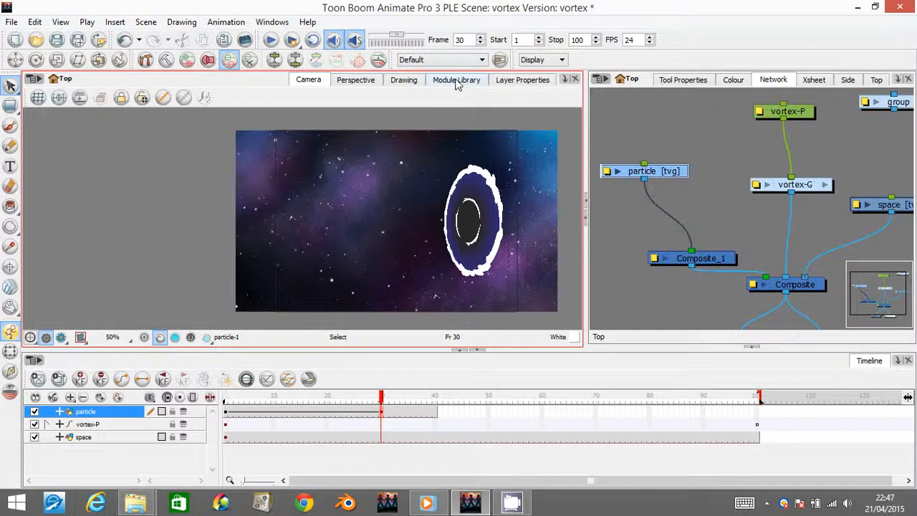
click(456, 80)
drag(63, 235, 656, 136)
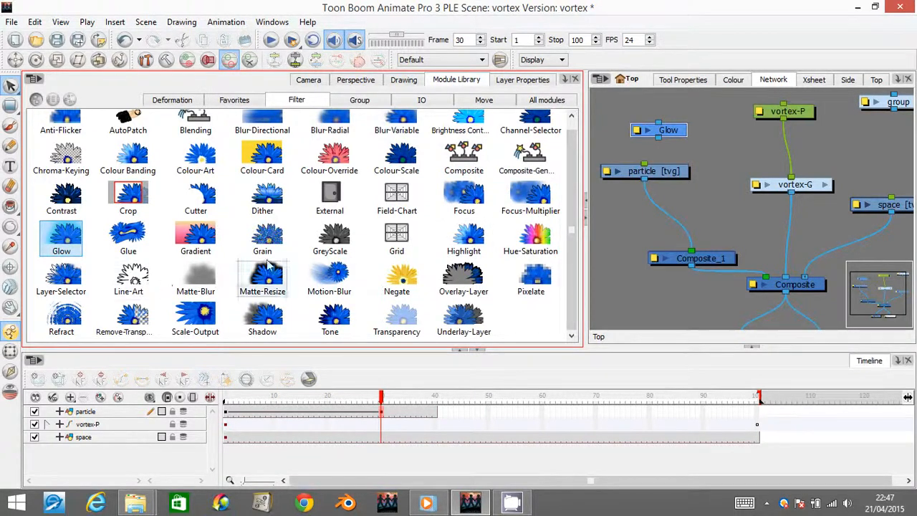
drag(396, 318, 610, 225)
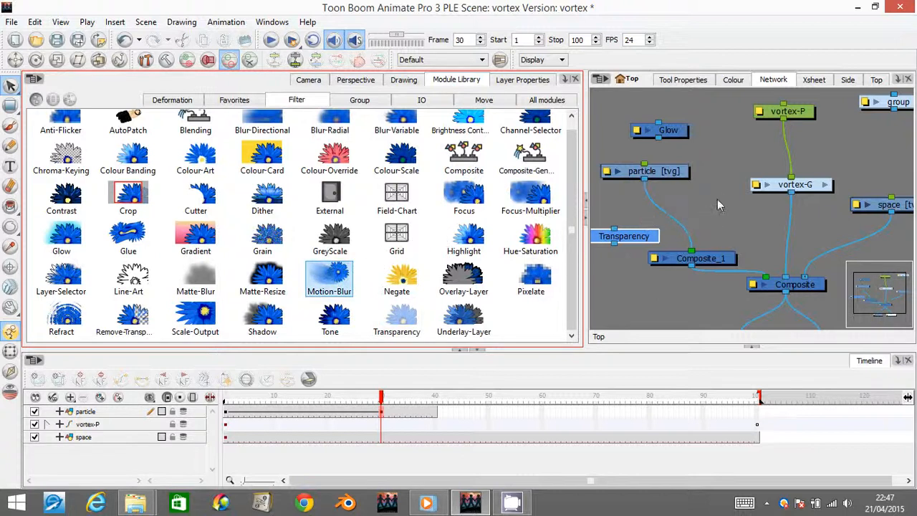
drag(720, 205, 719, 204)
click(308, 80)
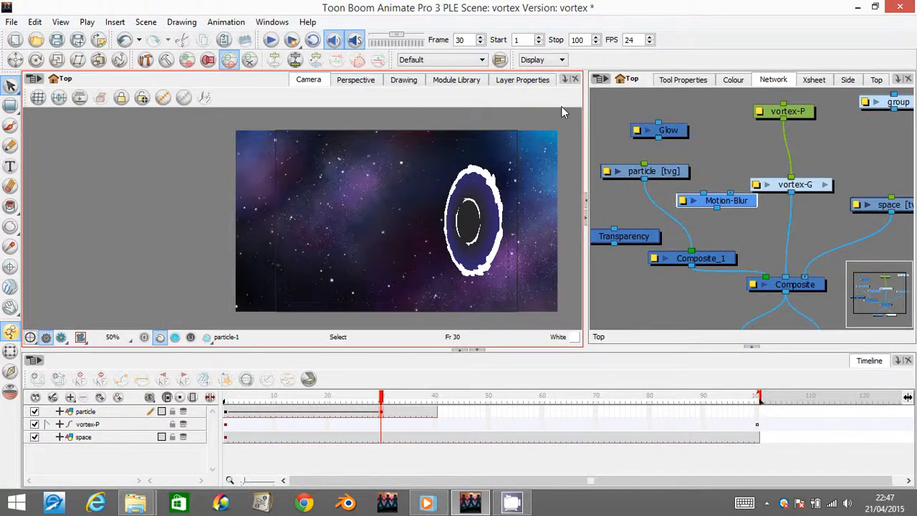
- Move the particle module up and connect the Glow module between it and Composite_1, keeping the particle's direct connection
drag(683, 130, 689, 126)
drag(672, 178, 675, 252)
click(660, 127)
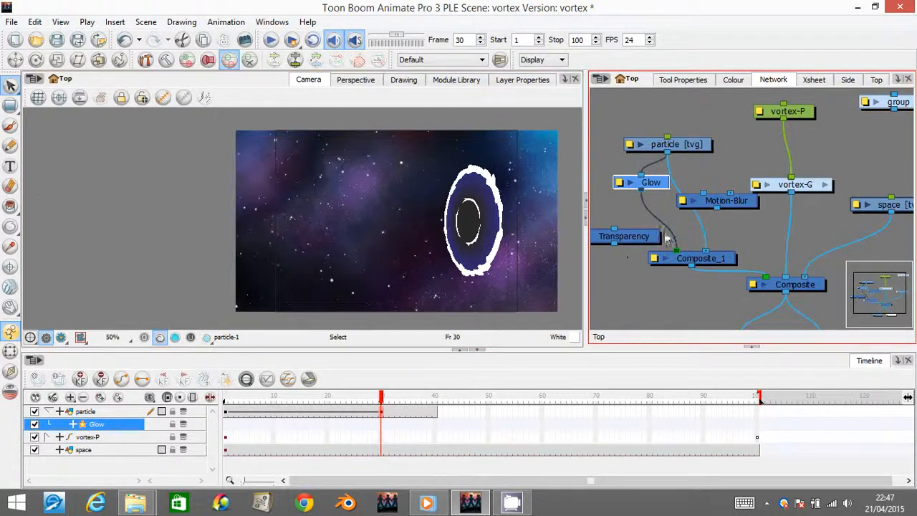
- Set the Glow radius to 10 and preview the rendered particle up close at frame 11
click(620, 183)
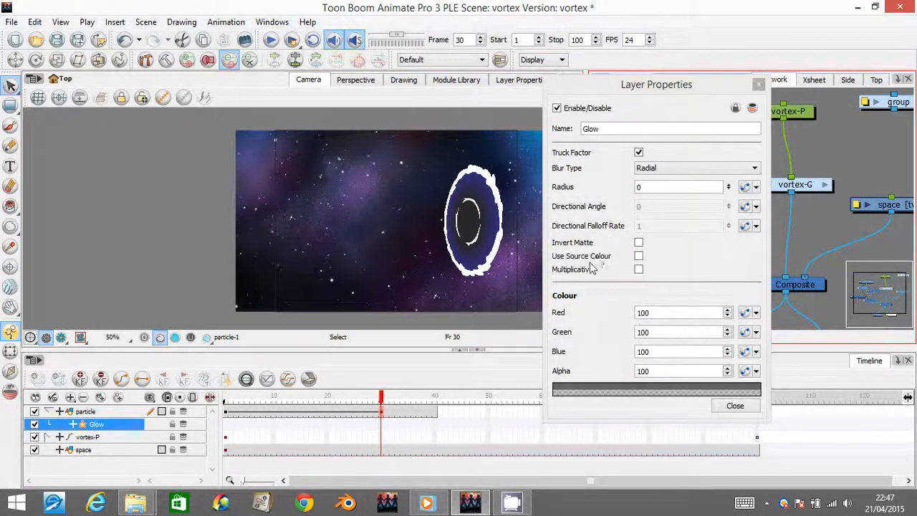
click(636, 187)
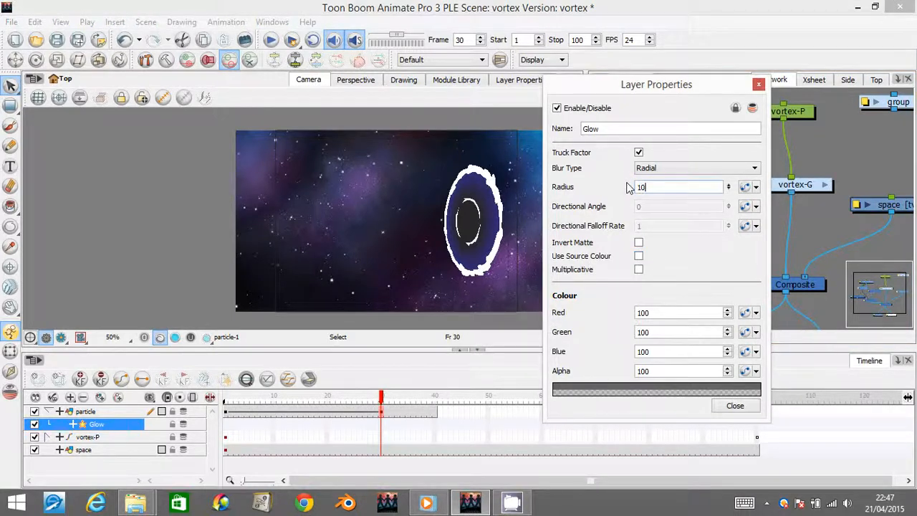
click(62, 337)
click(85, 355)
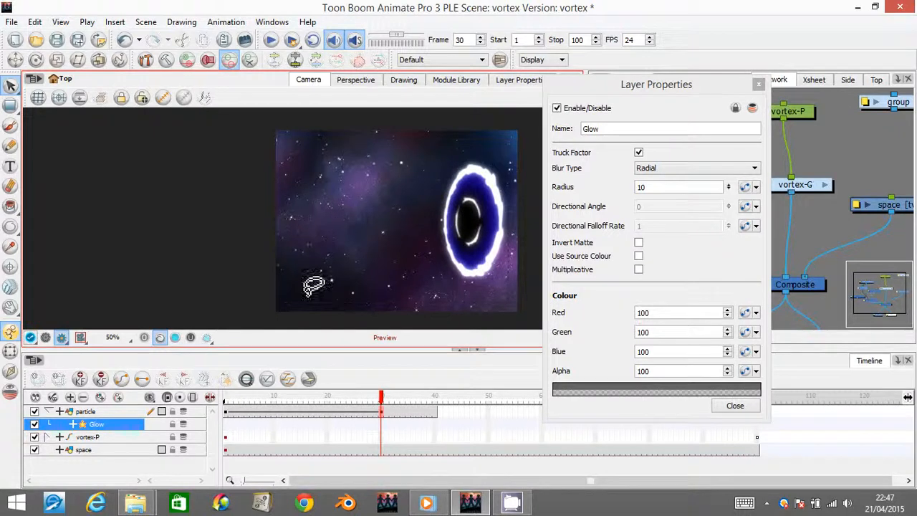
click(285, 399)
drag(285, 398, 279, 395)
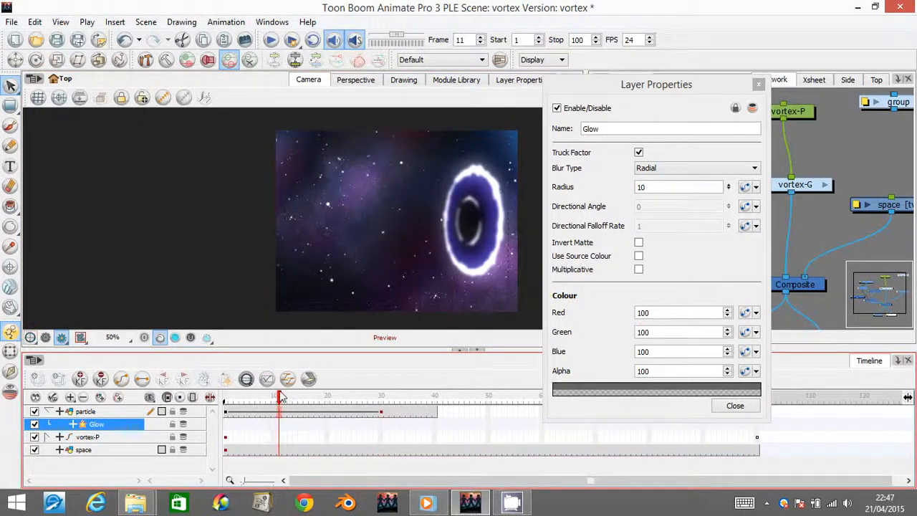
scroll(344, 206, up, 2)
scroll(383, 195, up, 4)
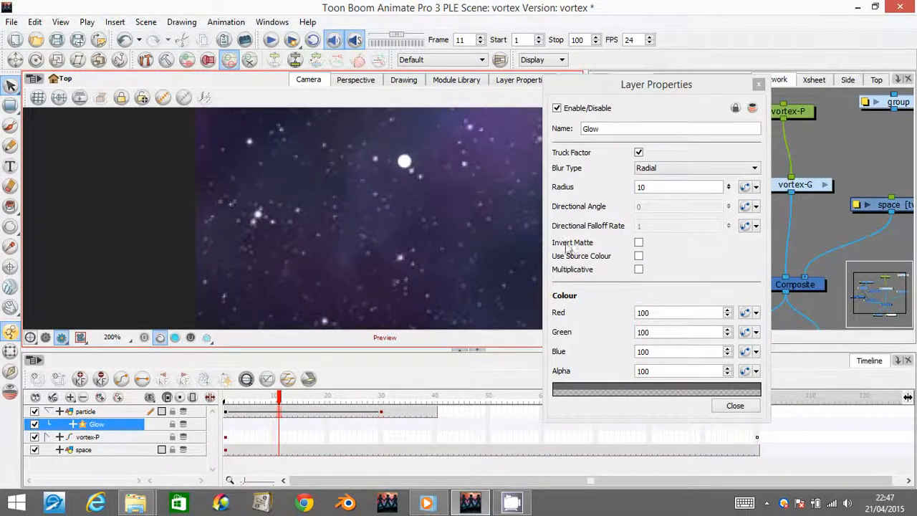
- Enable Use Source Colour for the Glow and close its properties
click(639, 258)
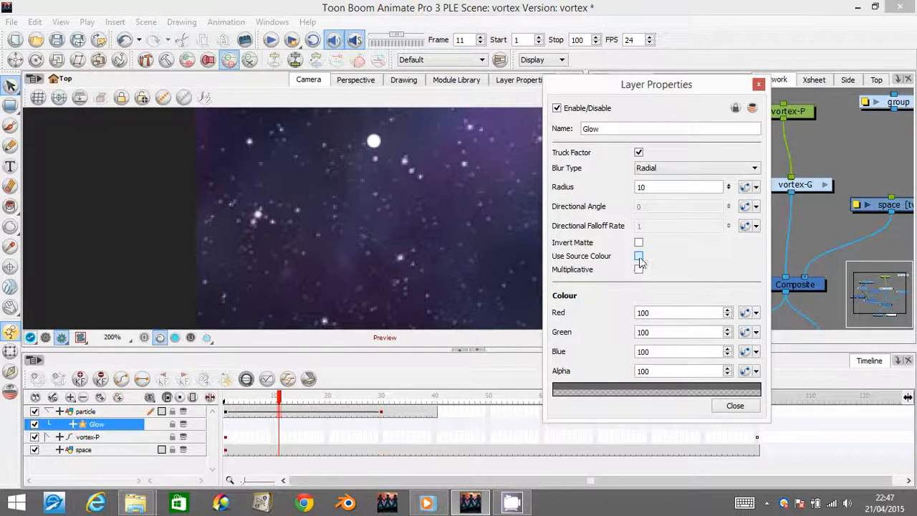
click(639, 259)
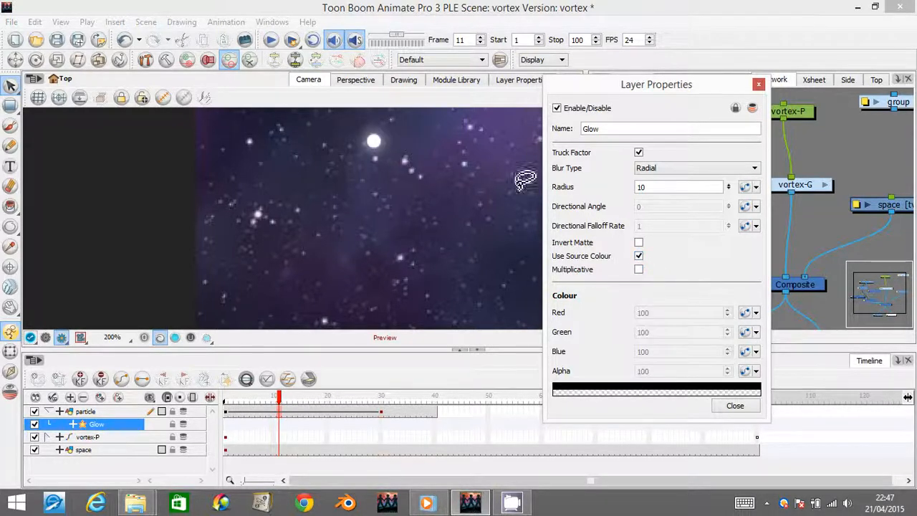
double_click(638, 186)
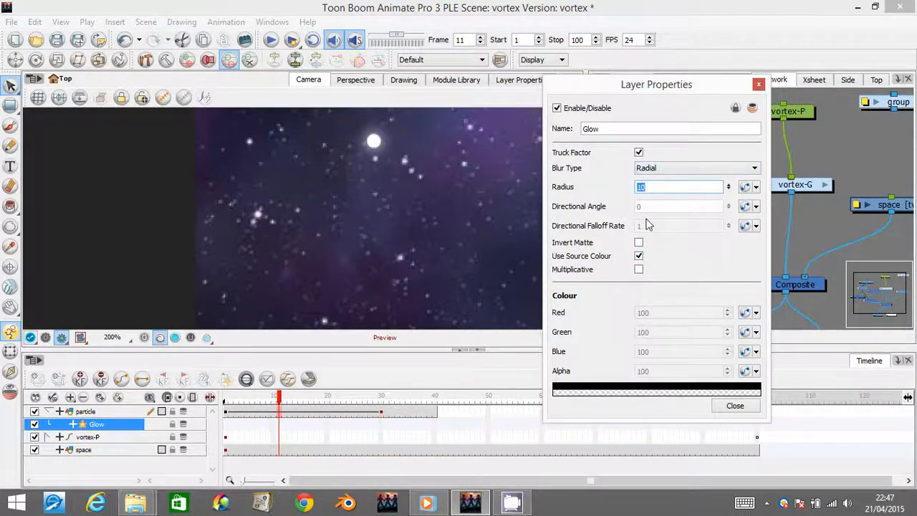
click(758, 86)
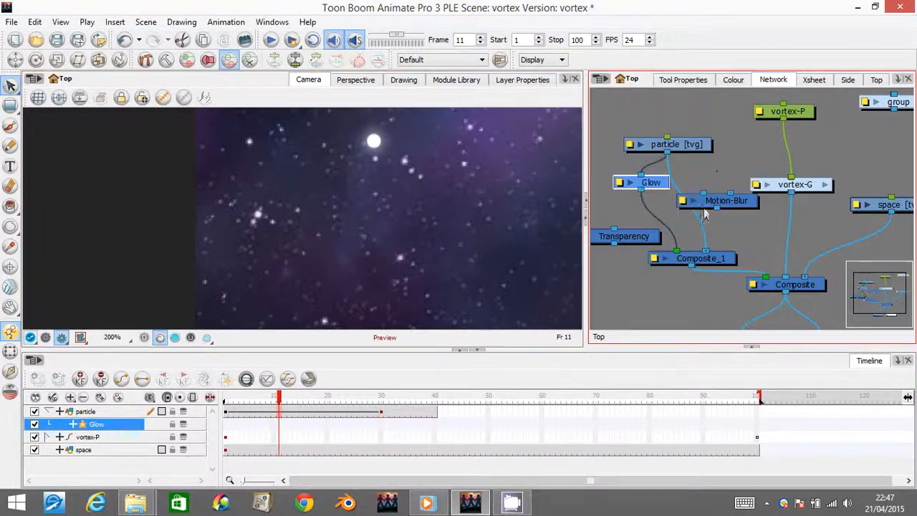
- Connect the Motion-Blur module between the particle drawing and Composite_1, and place it just below the Glow module
drag(738, 204, 714, 252)
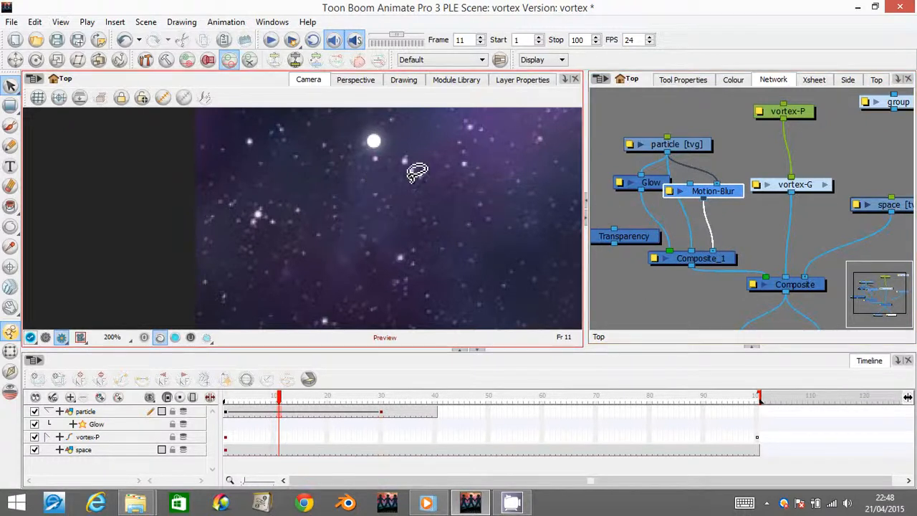
scroll(412, 179, down, 2)
scroll(412, 179, down, 3)
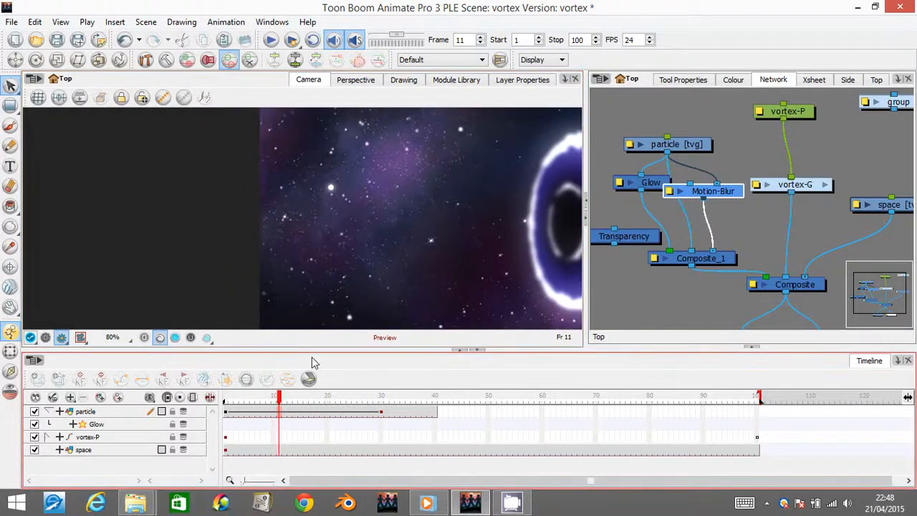
drag(706, 209, 715, 252)
drag(725, 198, 724, 212)
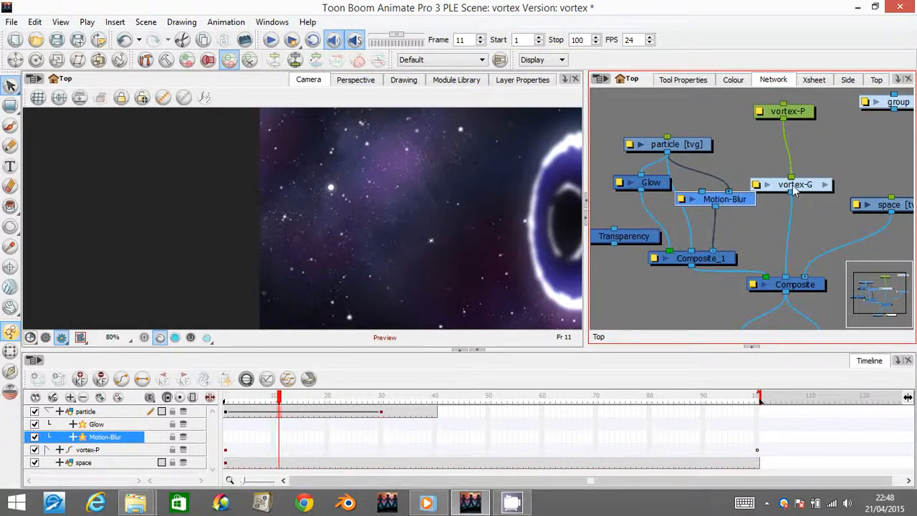
drag(794, 188, 795, 186)
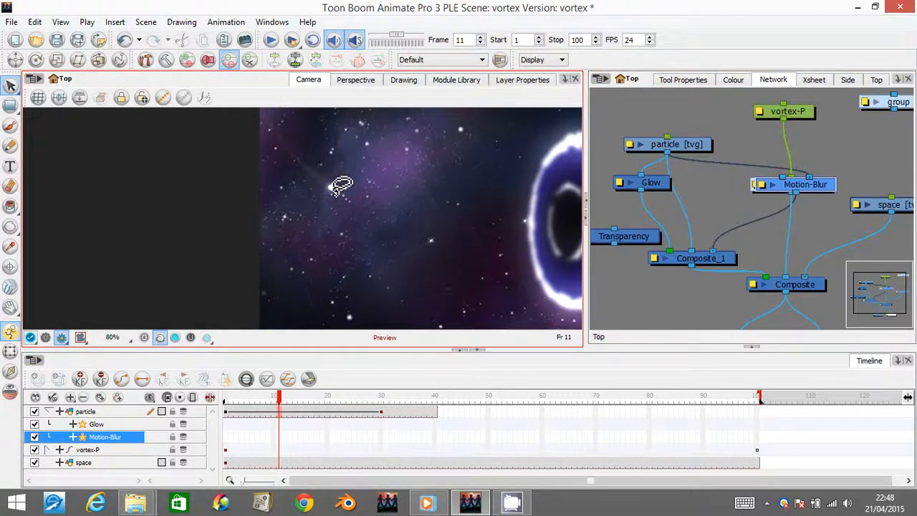
drag(809, 187, 685, 210)
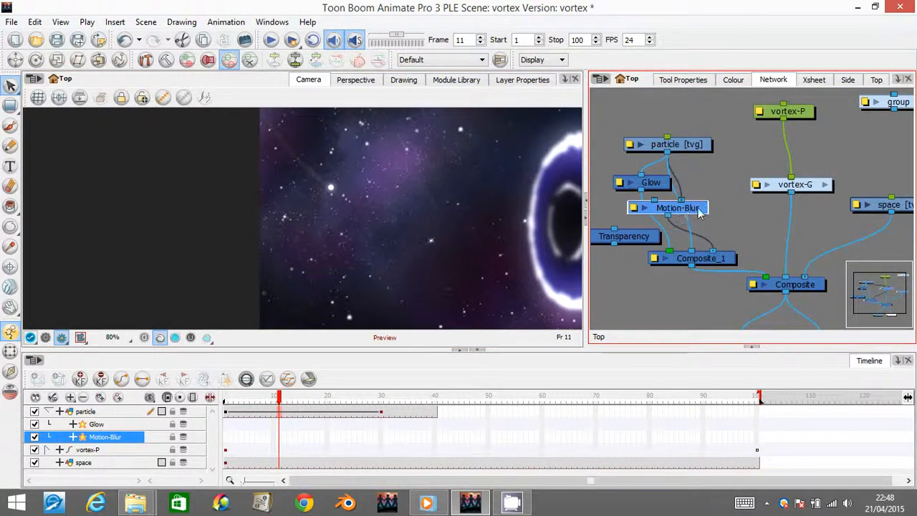
- Try a Motion-Blur intensity of 2, set it back to 1 and close the module's properties
double_click(682, 208)
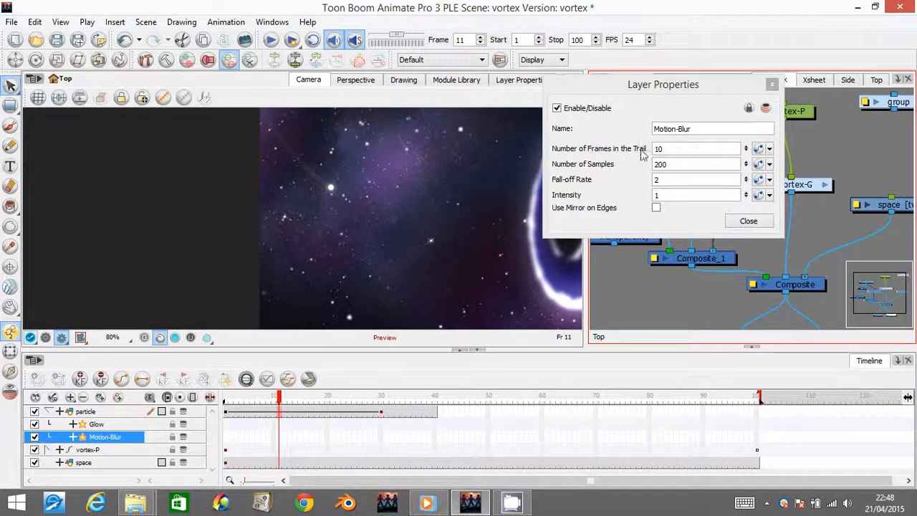
click(660, 196)
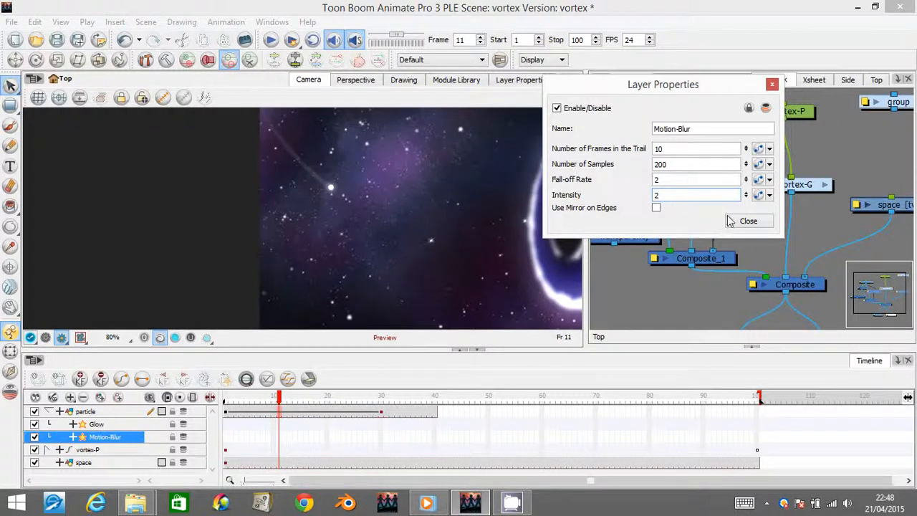
click(656, 194)
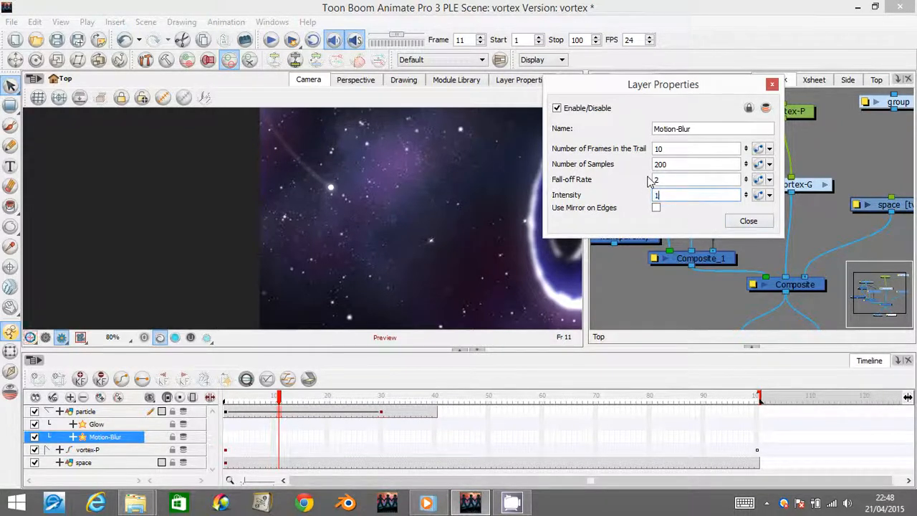
key(Return)
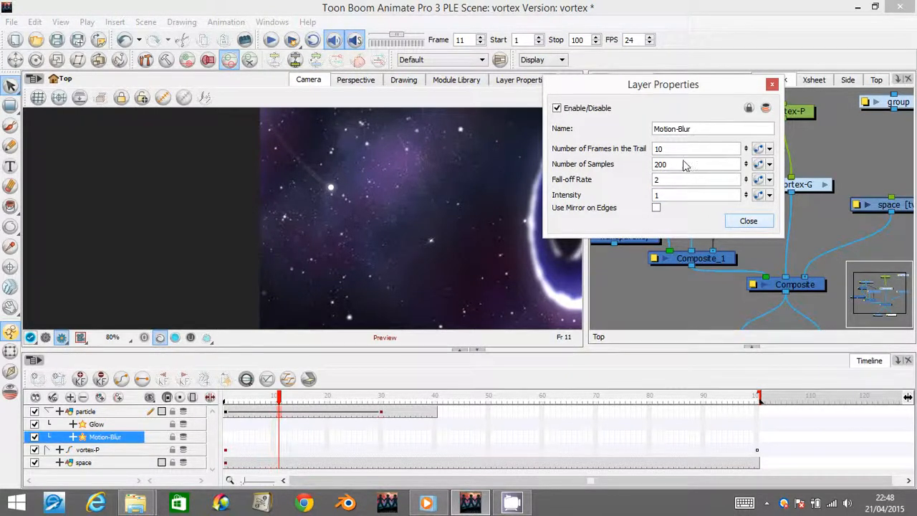
click(741, 221)
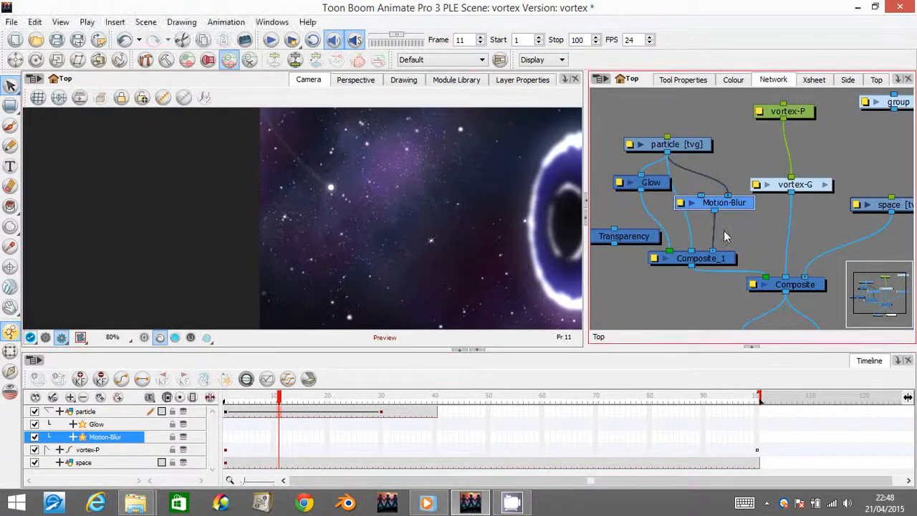
- Spread out vortex-G, Motion-Blur and Composite_1, and connect the Transparency module between Composite_1 and the main Composite
click(743, 219)
drag(810, 189, 862, 167)
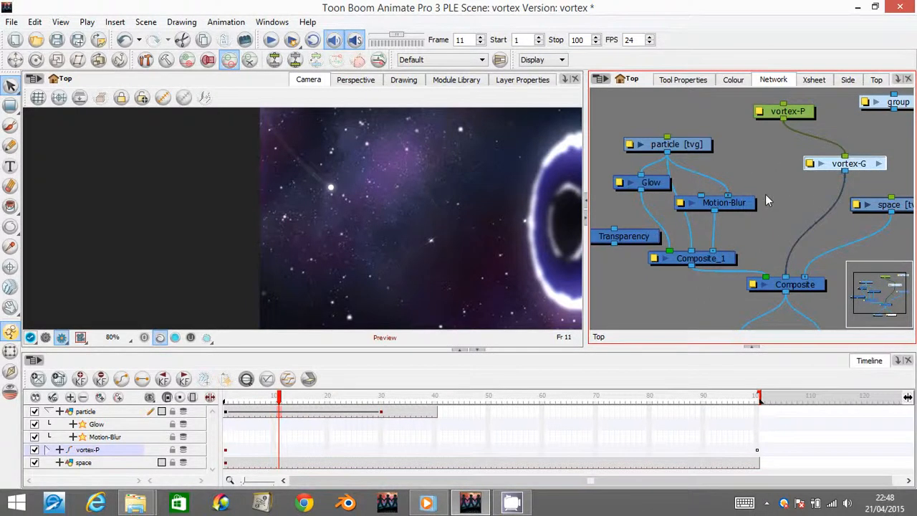
drag(751, 204, 779, 200)
drag(629, 236, 653, 289)
drag(727, 253, 697, 238)
drag(665, 294, 734, 271)
drag(731, 263, 729, 264)
- Expand the Transparency module's parameter in the timeline and add a keyframe with value 100 at frame 1
drag(279, 396, 222, 398)
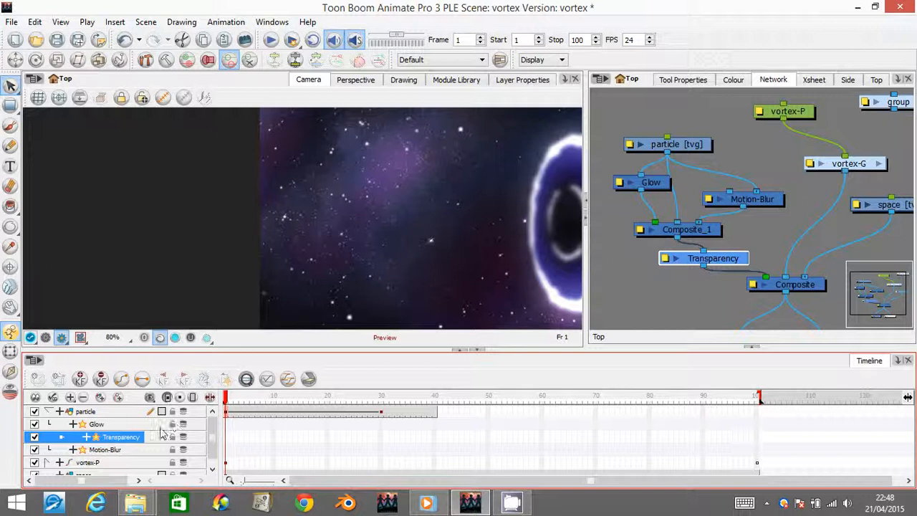
click(210, 398)
click(86, 438)
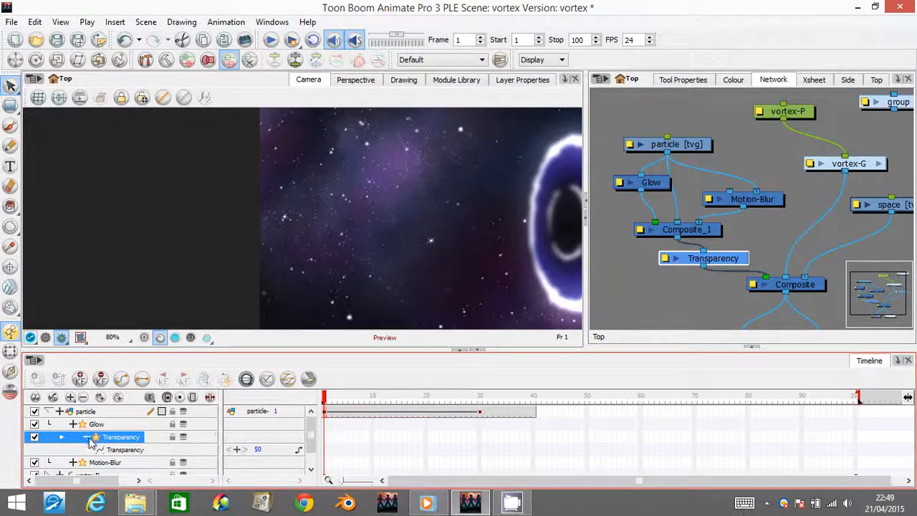
scroll(272, 447, down, 1)
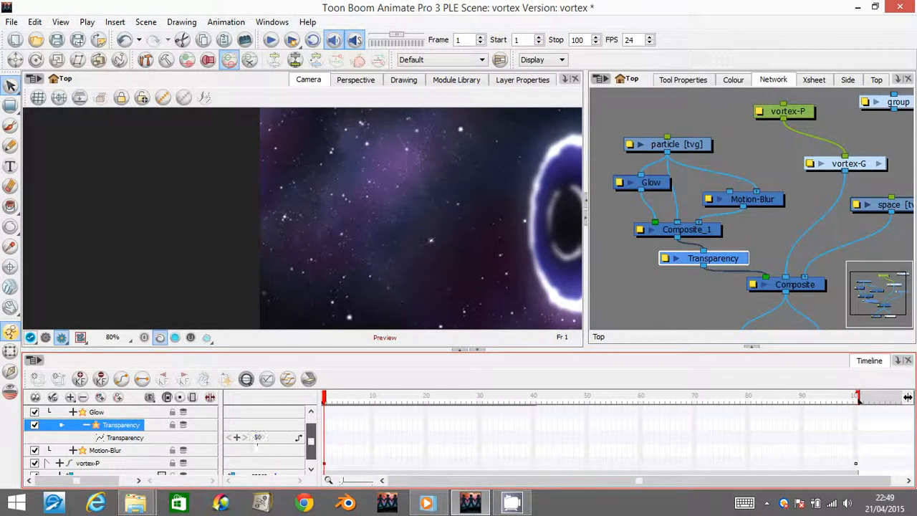
scroll(313, 438, up, 1)
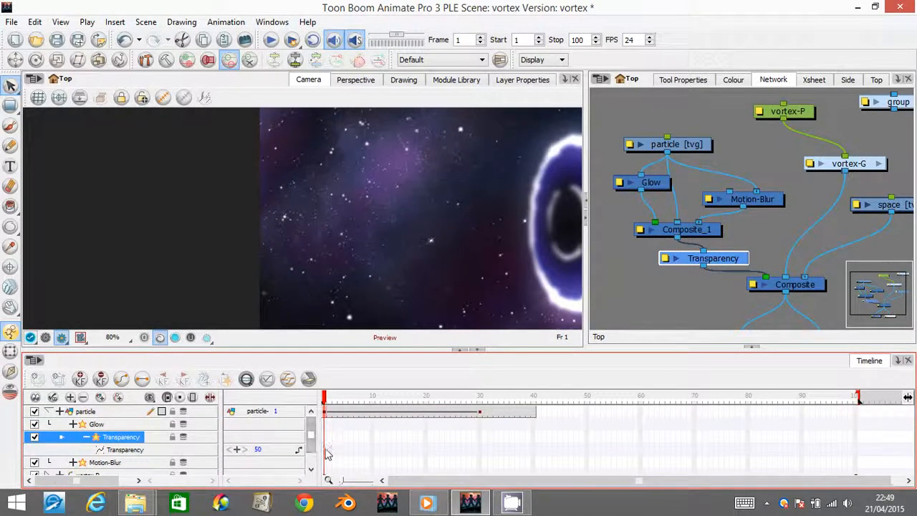
click(325, 449)
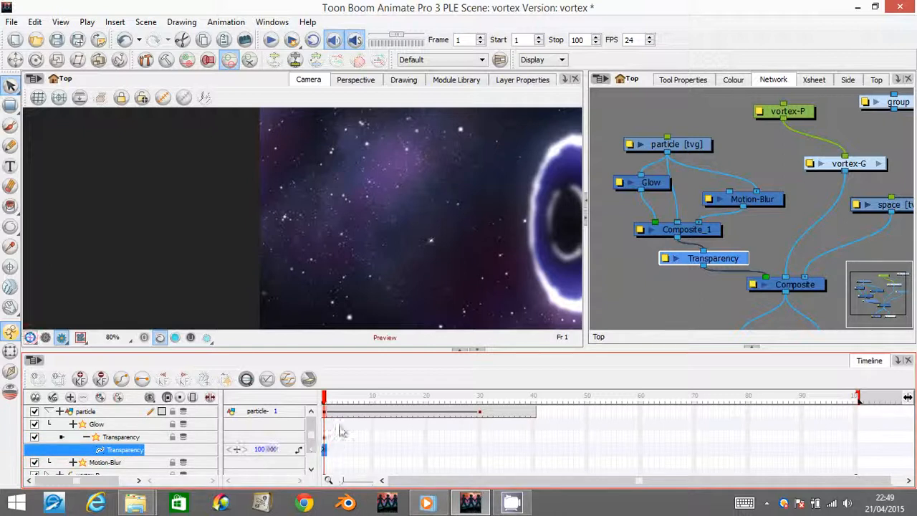
- Move the transparency keyframe to frame 5 and add an interpolated keyframe with value 0 at frame 12
drag(324, 399, 367, 400)
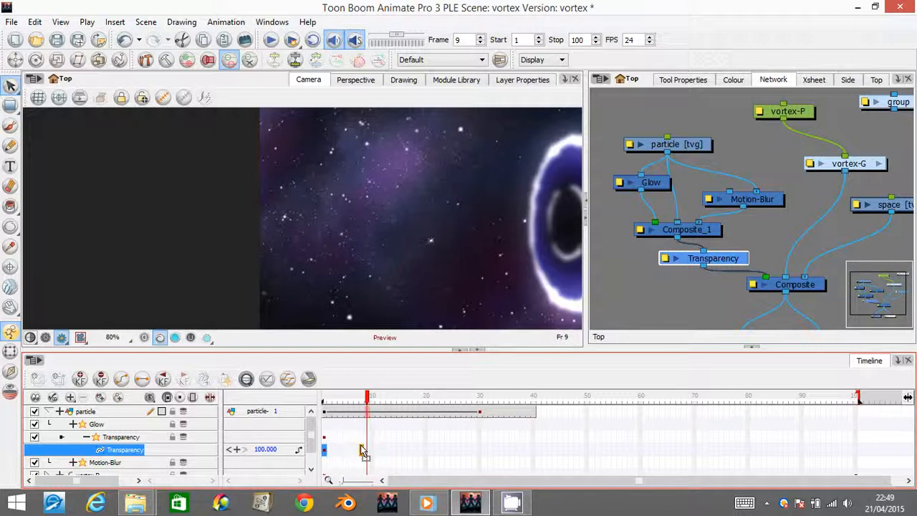
click(346, 450)
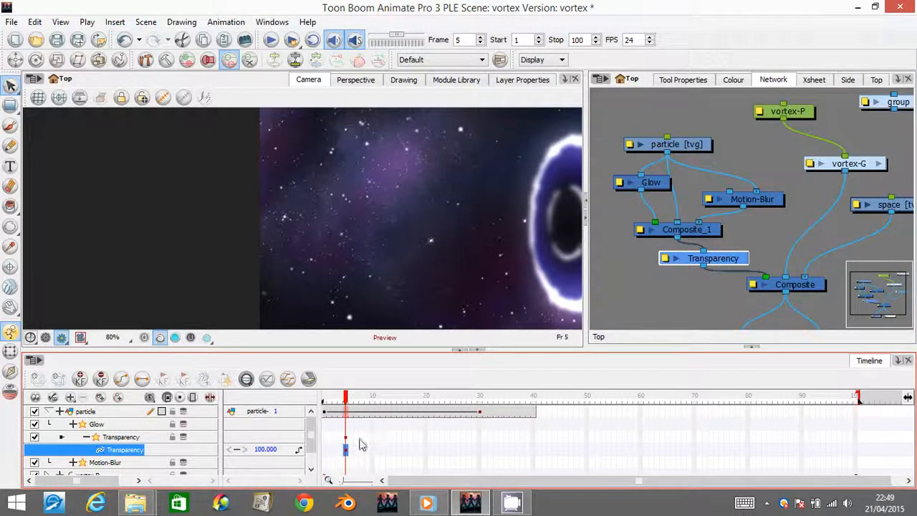
click(385, 455)
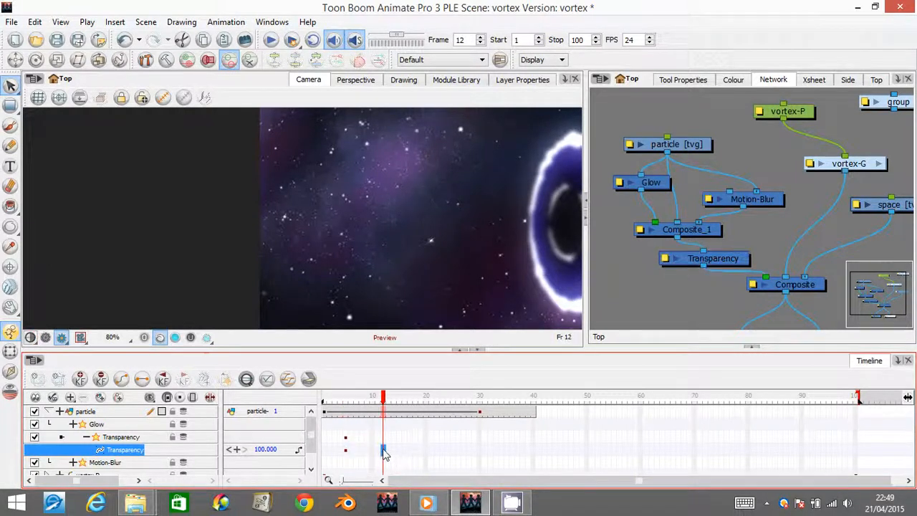
drag(382, 451, 334, 451)
drag(272, 451, 216, 447)
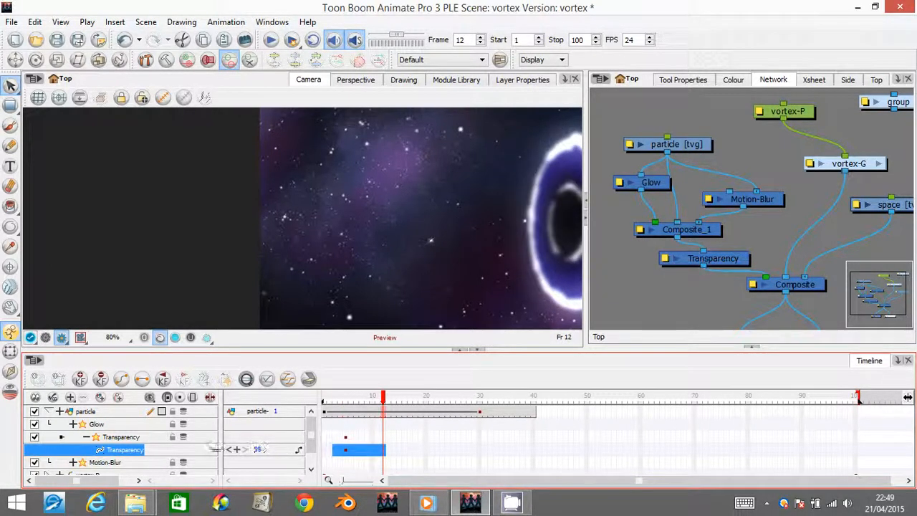
text(0)
key(Return)
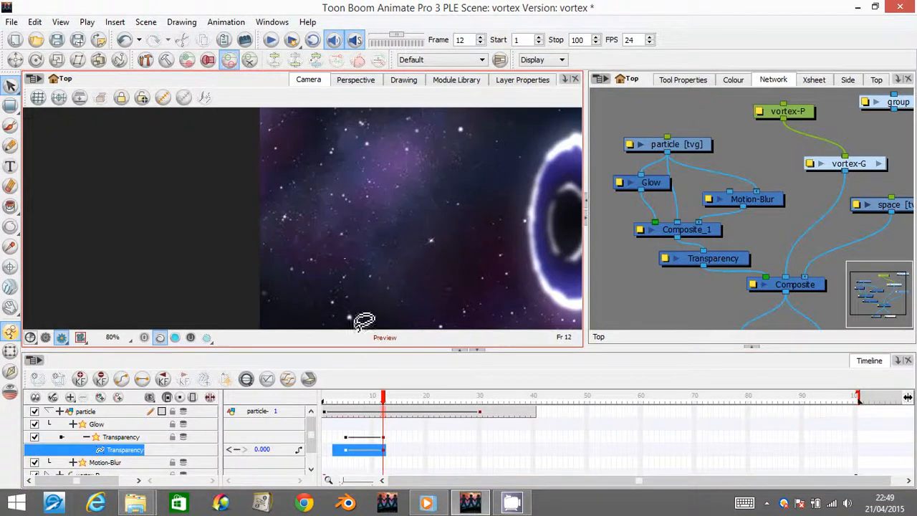
- Step through the animation frame by frame up to frame 40 to check the particle's fade-in and flight into the vortex
drag(382, 397, 341, 405)
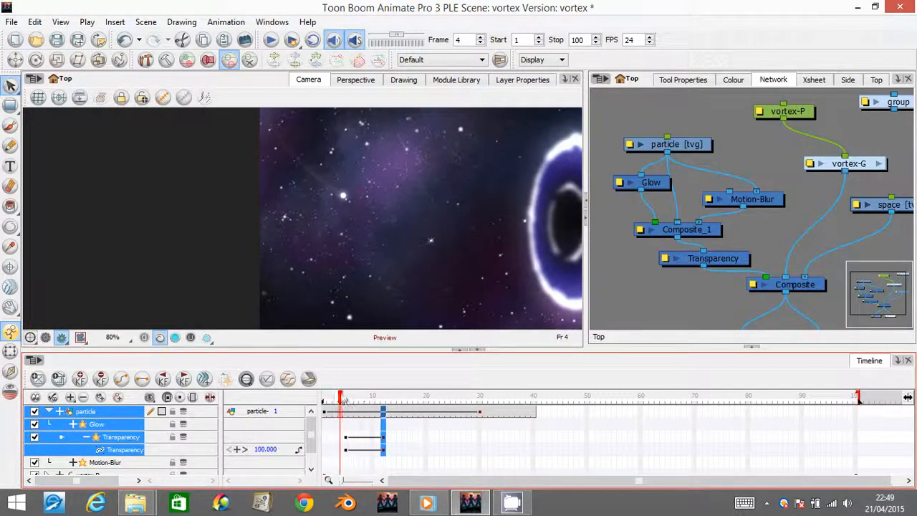
drag(341, 398, 334, 398)
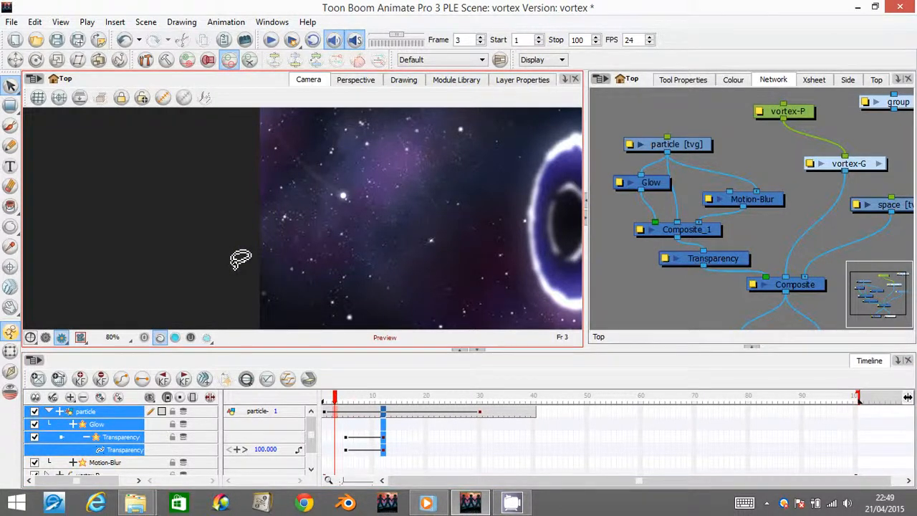
drag(328, 461, 372, 462)
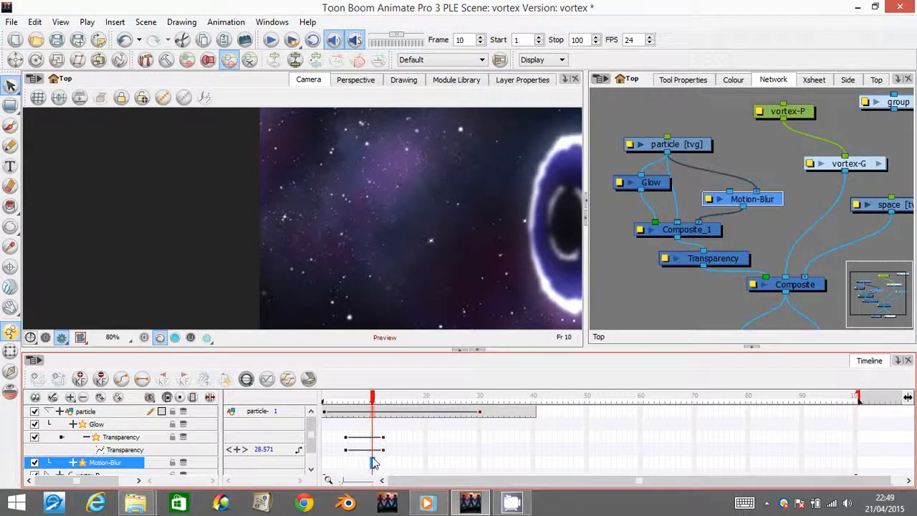
click(348, 443)
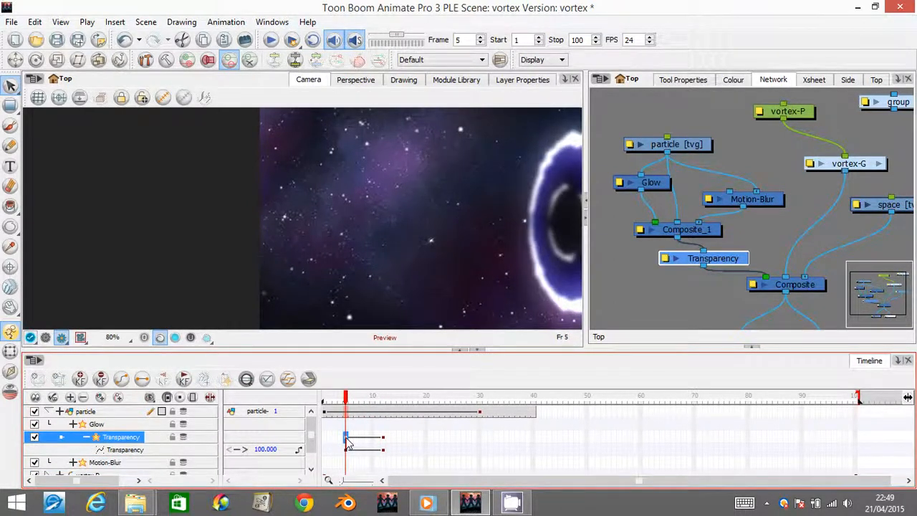
key(period)
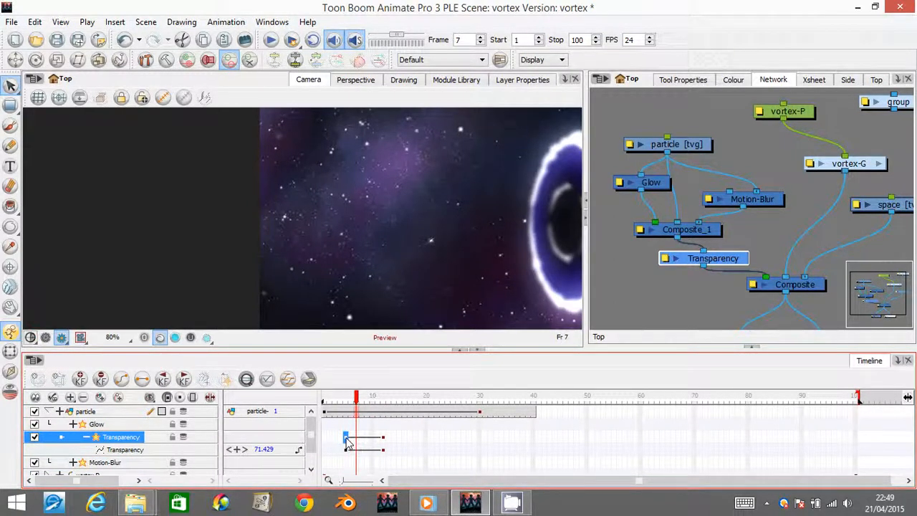
key(period)
key(period)
key(period)
key(period)
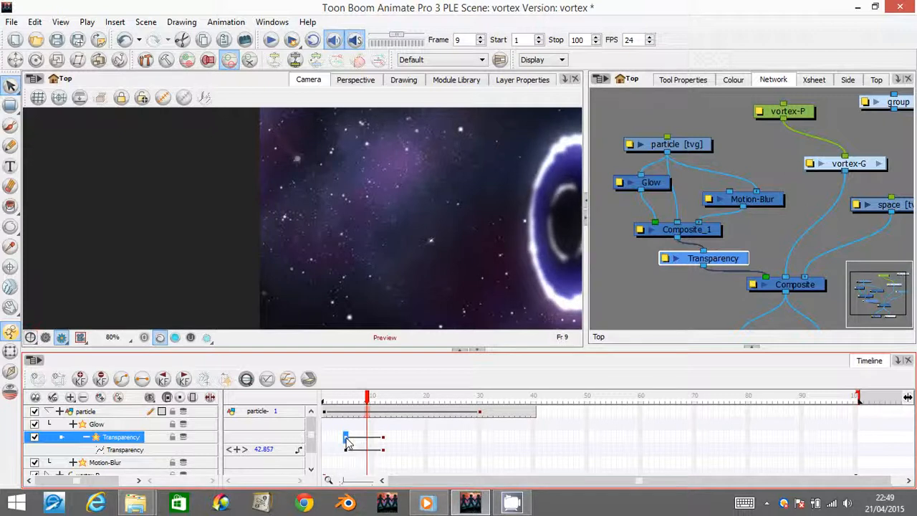
key(period)
key(period)
key(period)
key(period)
key(period)
key(period)
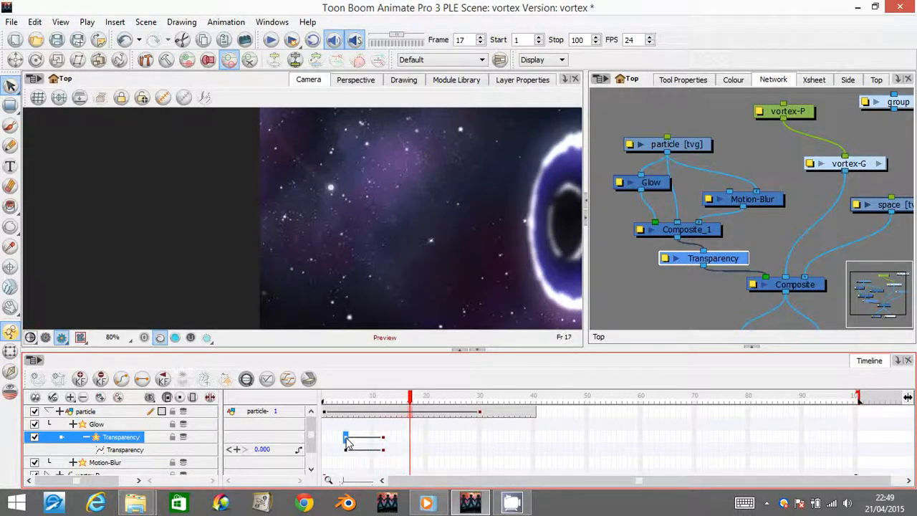
key(period)
key(period)
key(period)
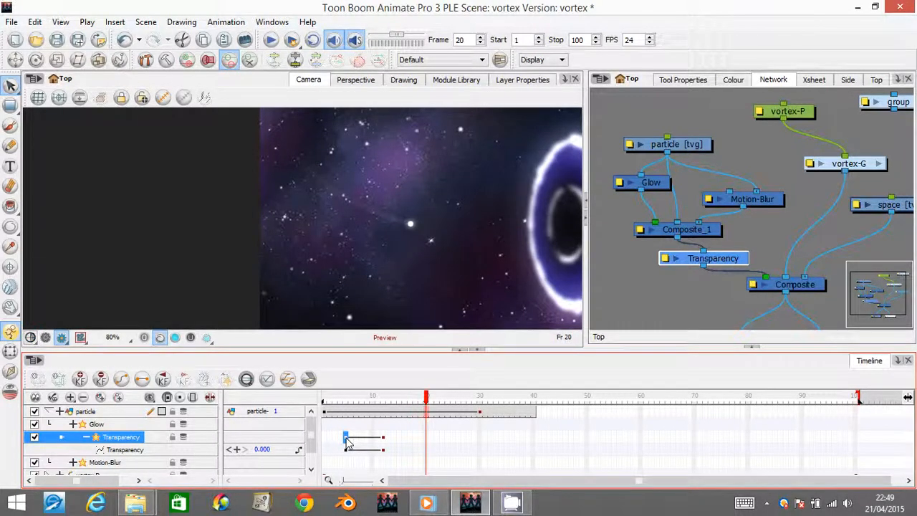
key(period)
key(period)
key(period)
key(period)
key(period)
key(period)
key(period)
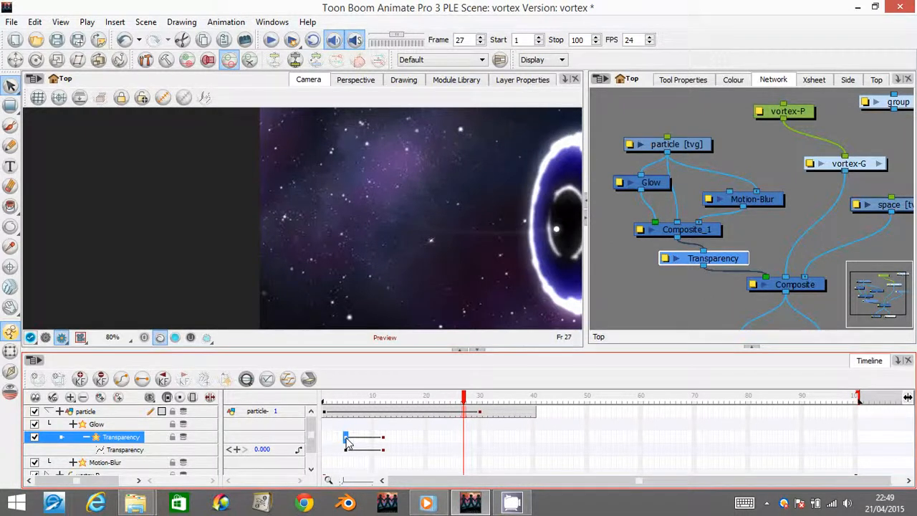
key(period)
key(period)
key(period)
key(period)
key(period)
key(period)
key(period)
key(period)
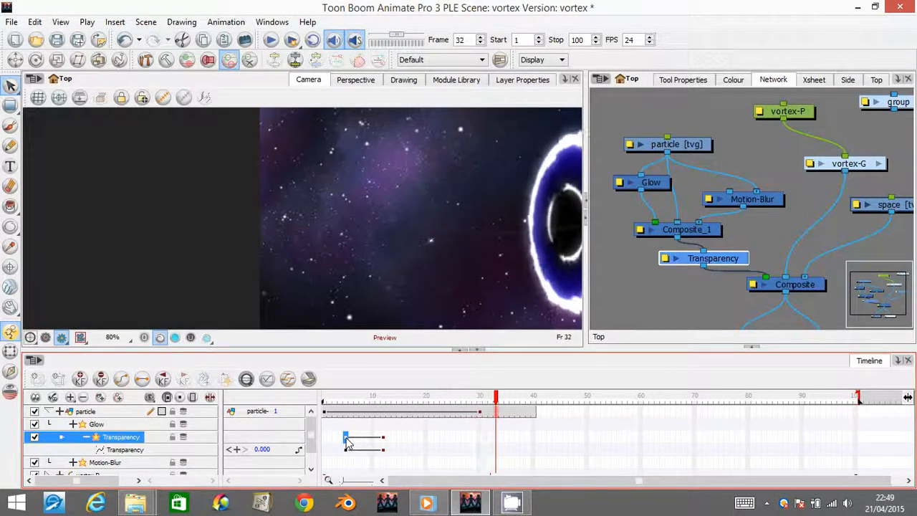
key(period)
key(period)
key(period)
key(period)
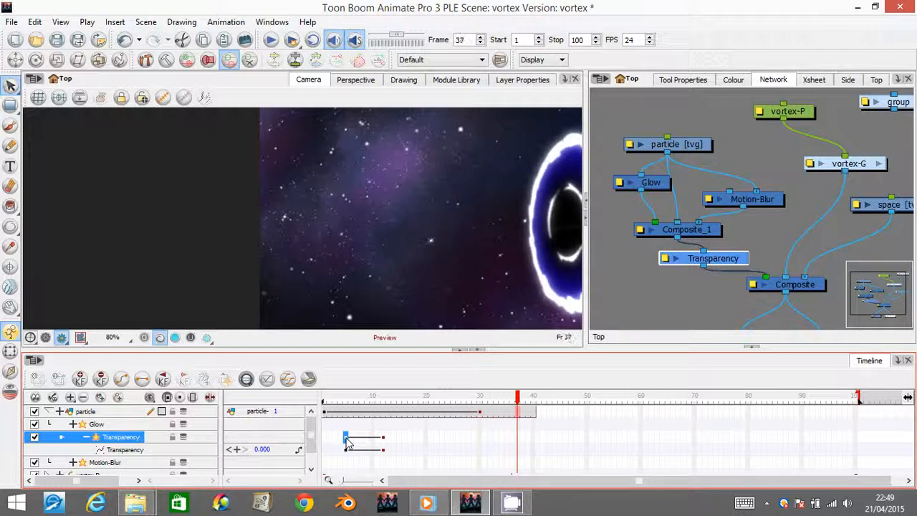
key(period)
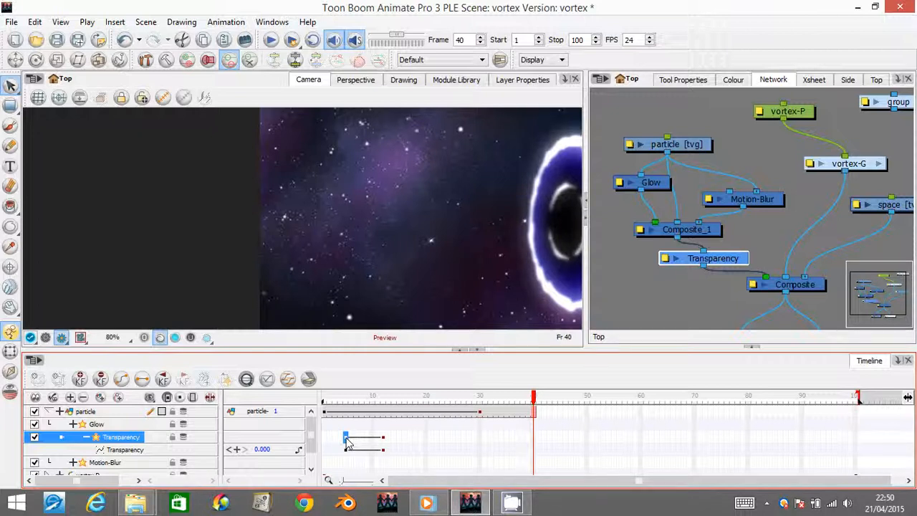
- Add a keyframe on the particle layer at frame 40 without interpolation from frame 30, and return the Camera view to OpenGL mode
click(532, 417)
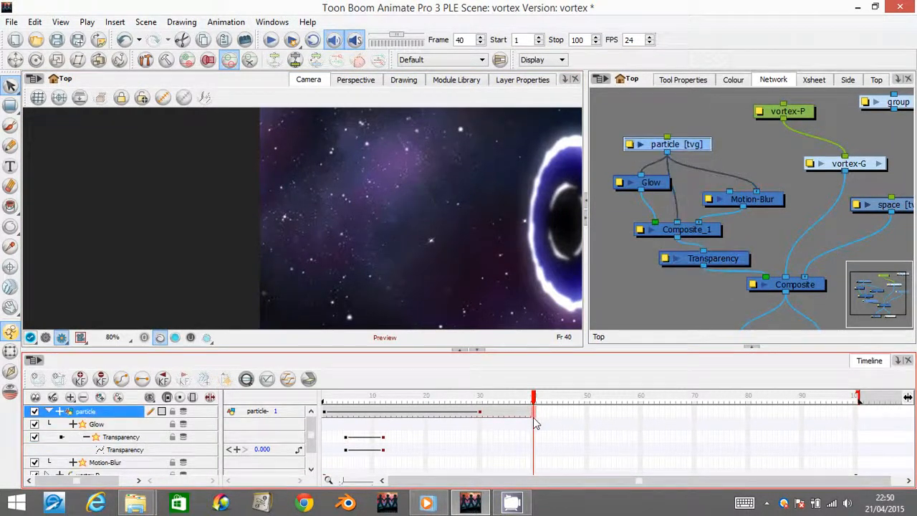
drag(536, 422, 516, 414)
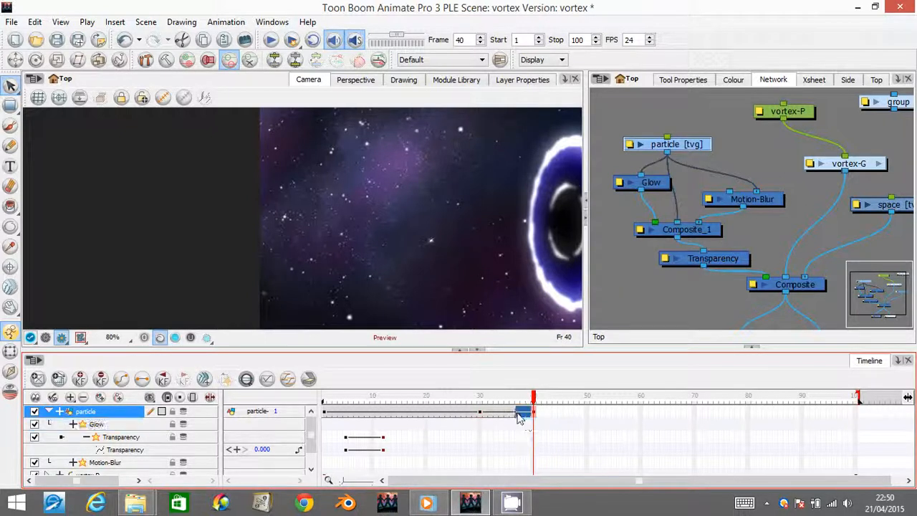
click(511, 413)
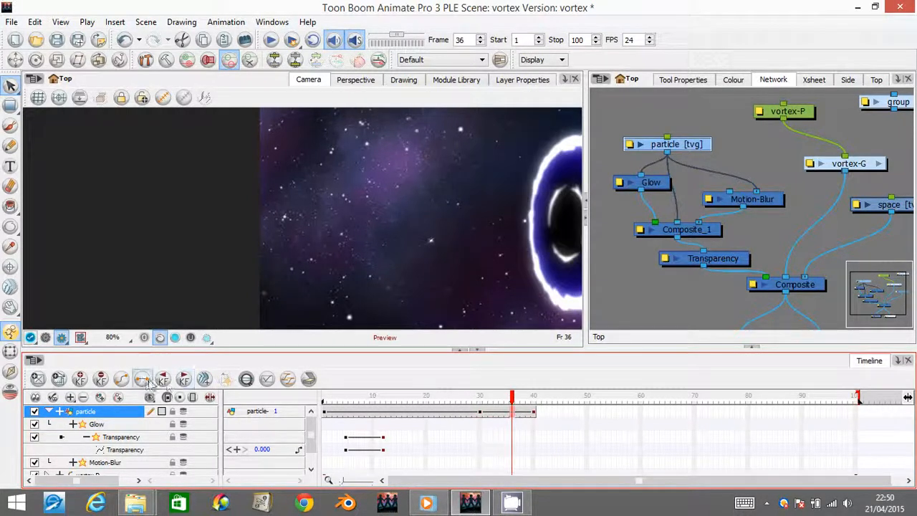
click(62, 337)
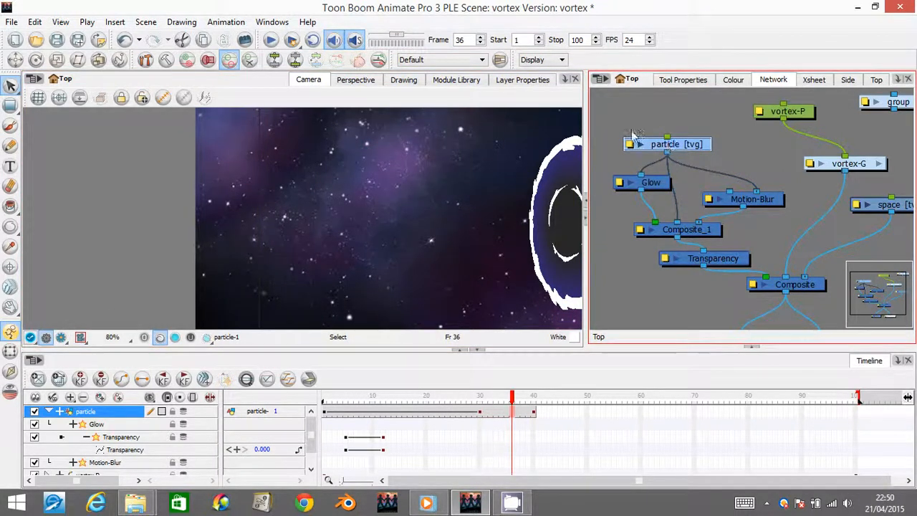
- Group the particle, Glow, Motion-Blur, Composite_1 and Transparency modules, rename the group particle-G and move it away from the main Composite
drag(685, 143, 686, 140)
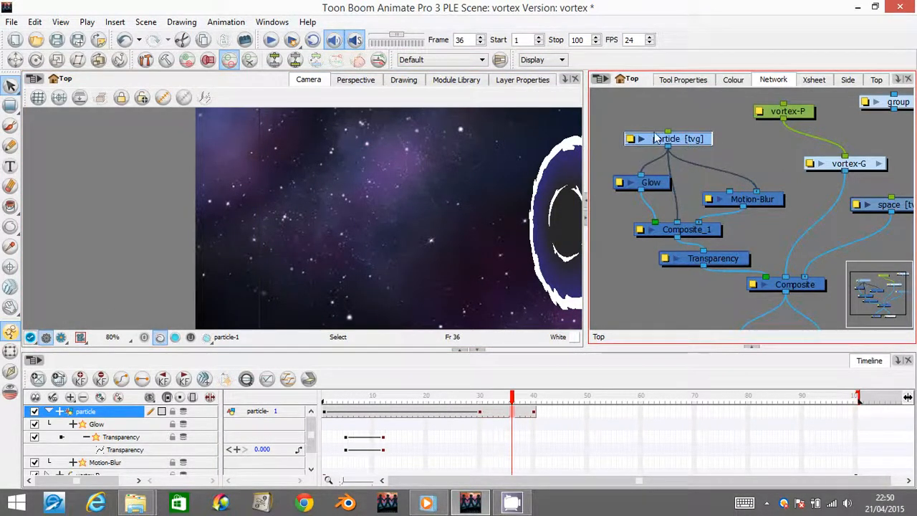
drag(620, 118, 745, 263)
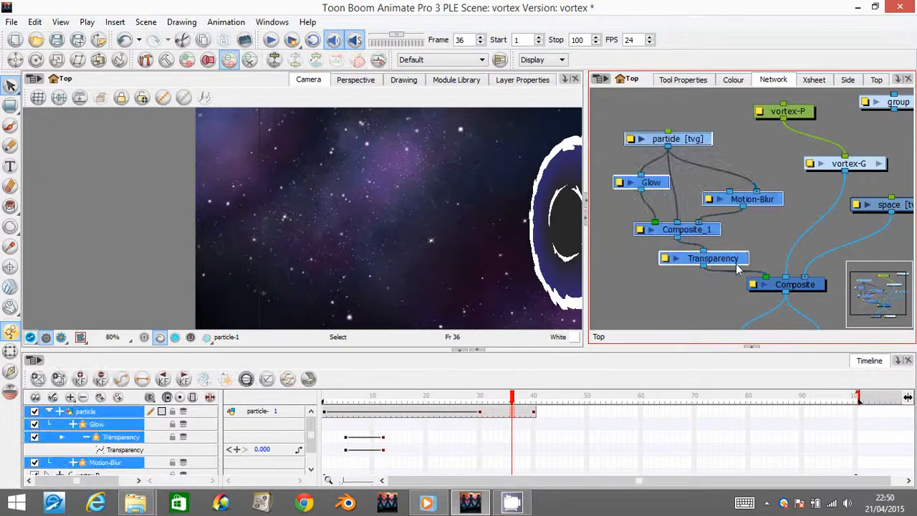
key(ctrl+g)
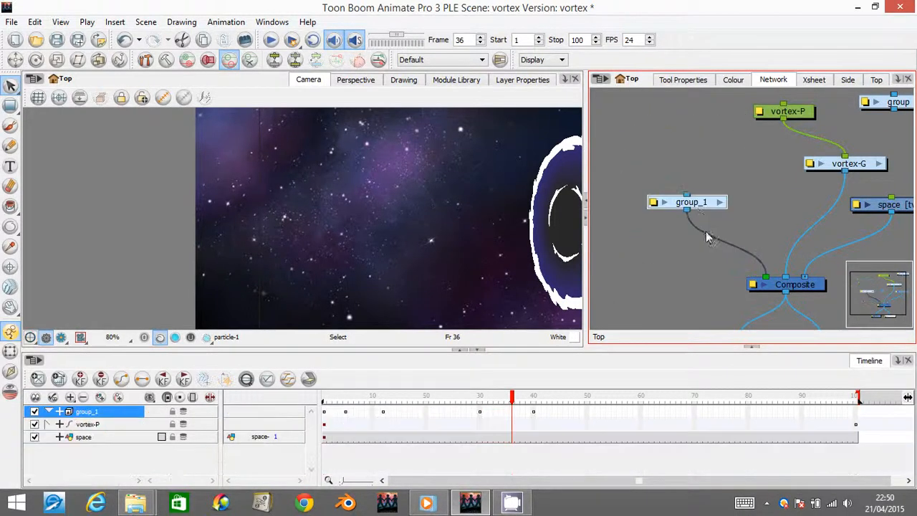
double_click(665, 205)
drag(614, 128, 564, 129)
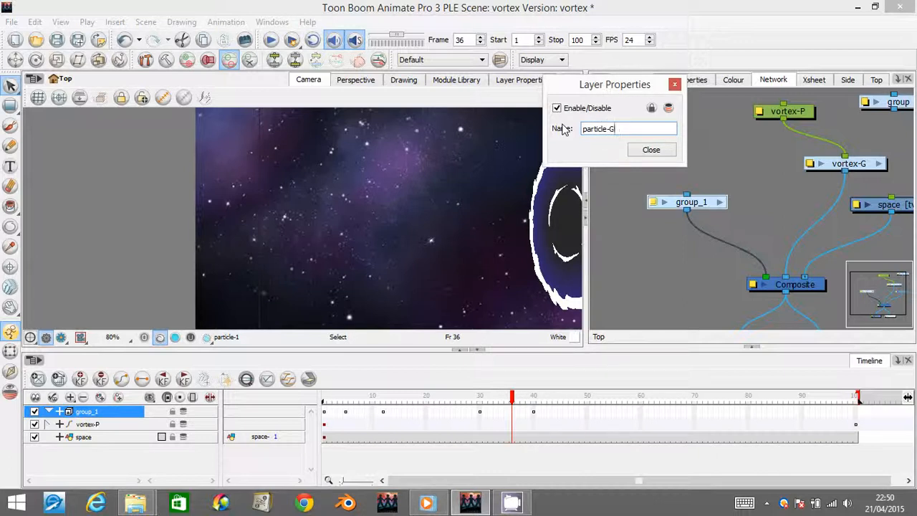
click(651, 149)
drag(709, 207, 666, 162)
click(704, 204)
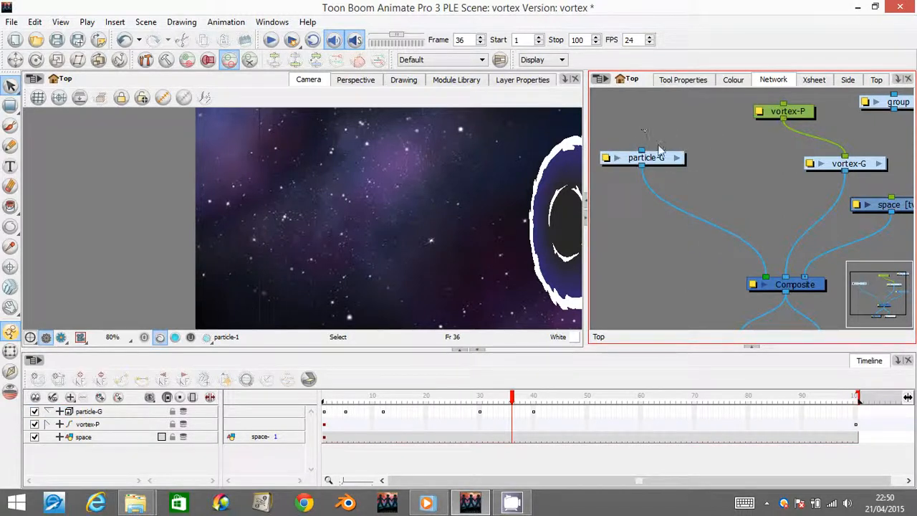
drag(656, 160, 646, 149)
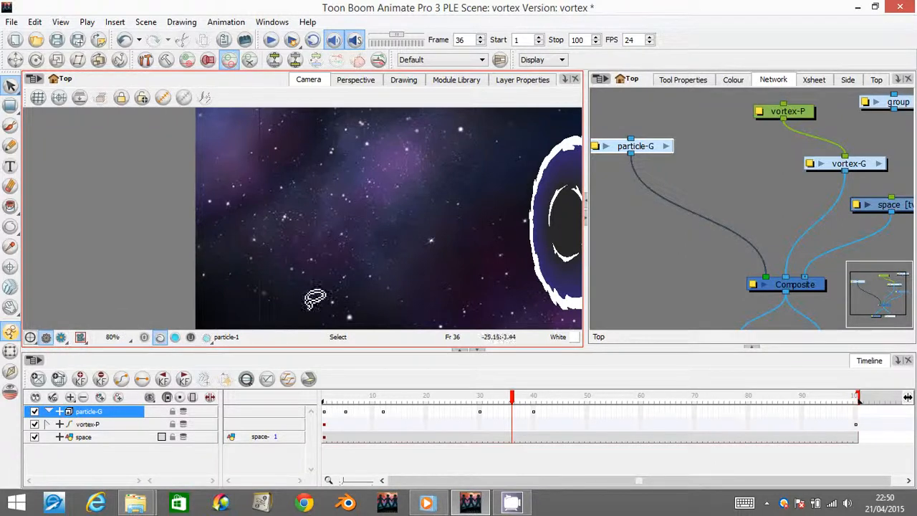
- Duplicate particle-G, place the copy beside the original in the network, and shift the copy's keyframes to start at frame 9
right_click(106, 415)
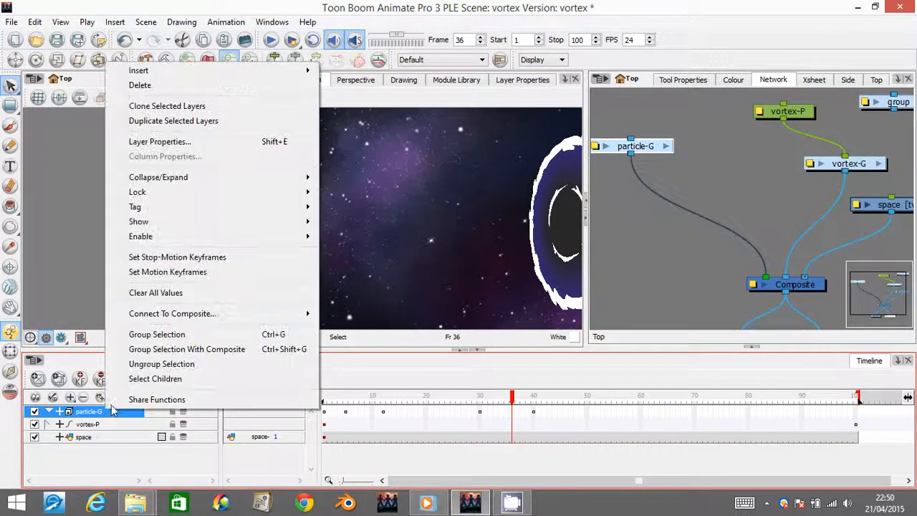
click(176, 120)
drag(648, 152, 751, 159)
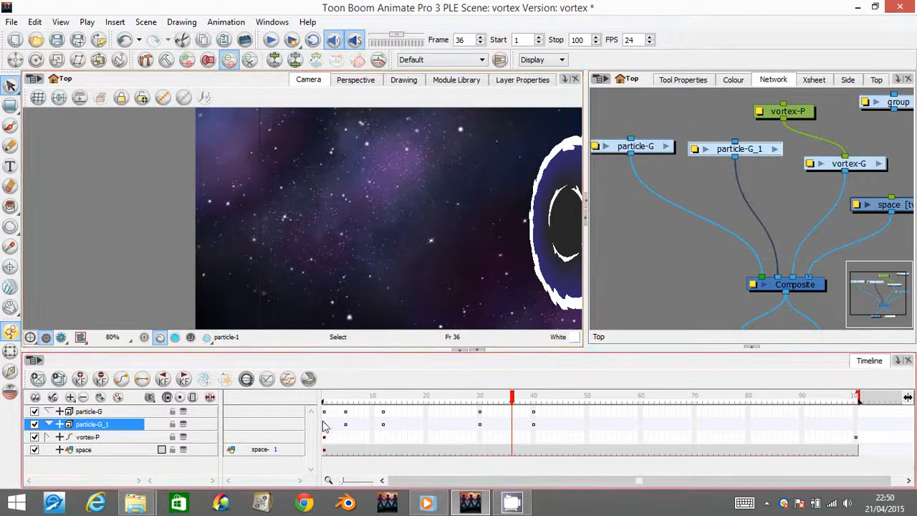
drag(324, 428, 536, 425)
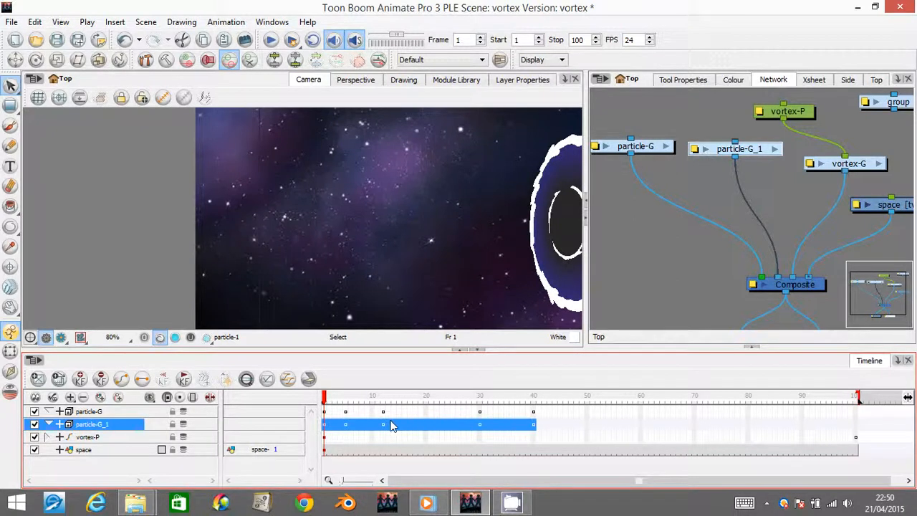
drag(364, 427, 400, 418)
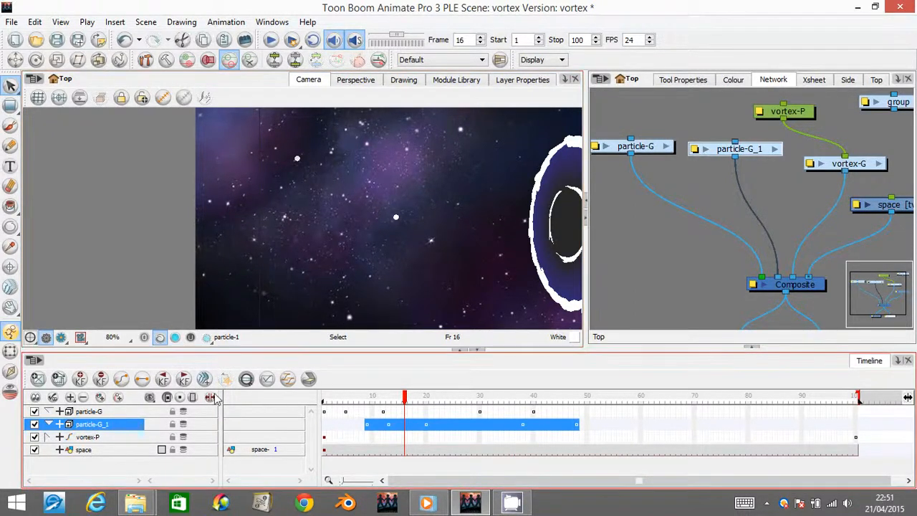
- Expand particle-G_1 and, at frame 9, translate its particle to a starting position just below the scene's bottom edge
click(62, 425)
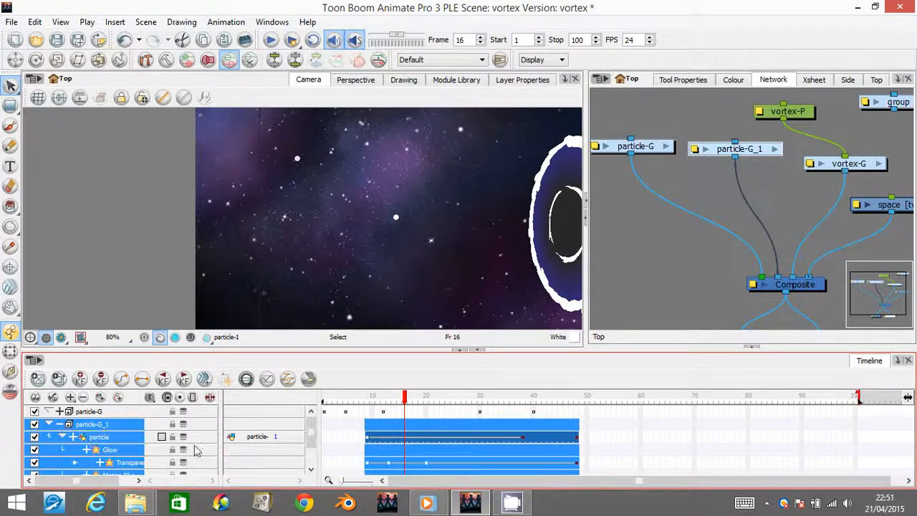
click(367, 442)
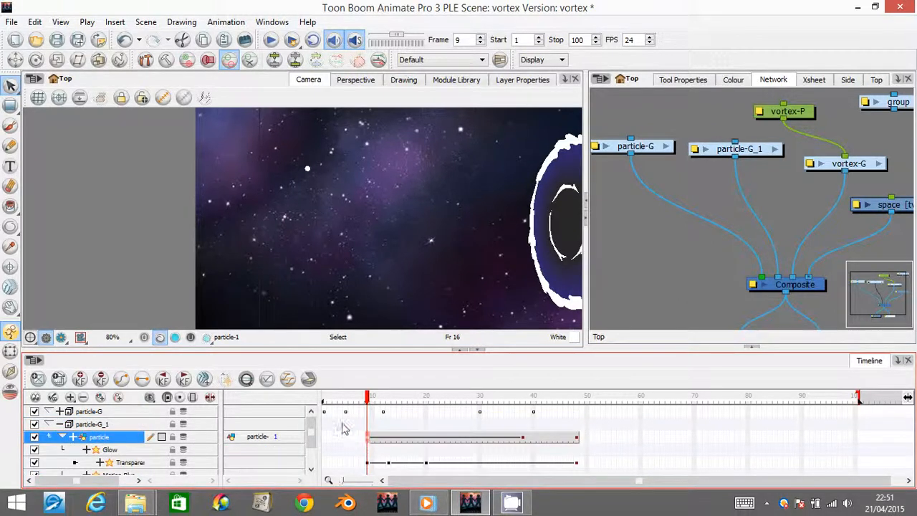
click(15, 60)
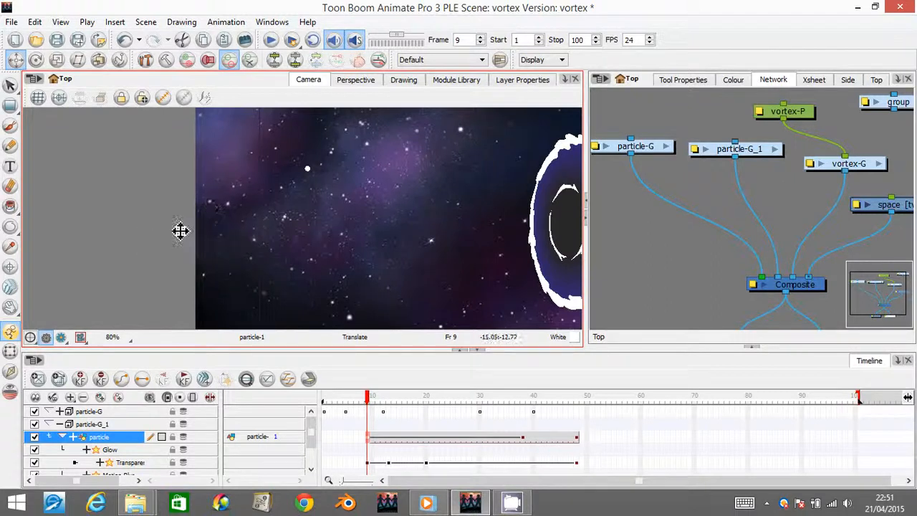
key(space)
drag(276, 184, 307, 250)
key(1)
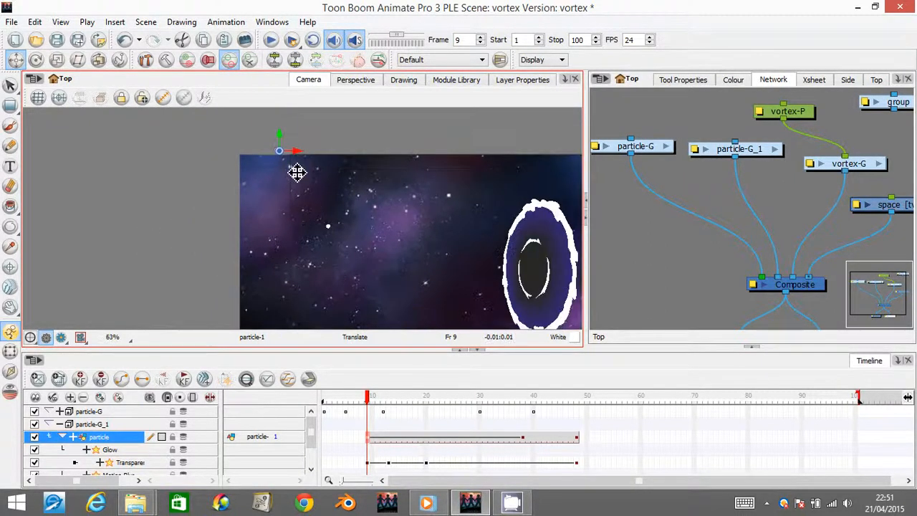
key(1)
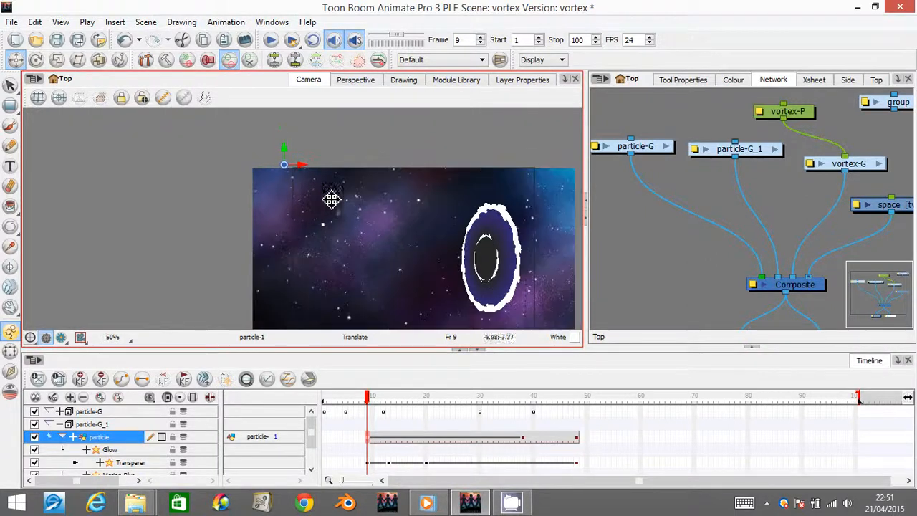
key(space)
drag(338, 194, 333, 169)
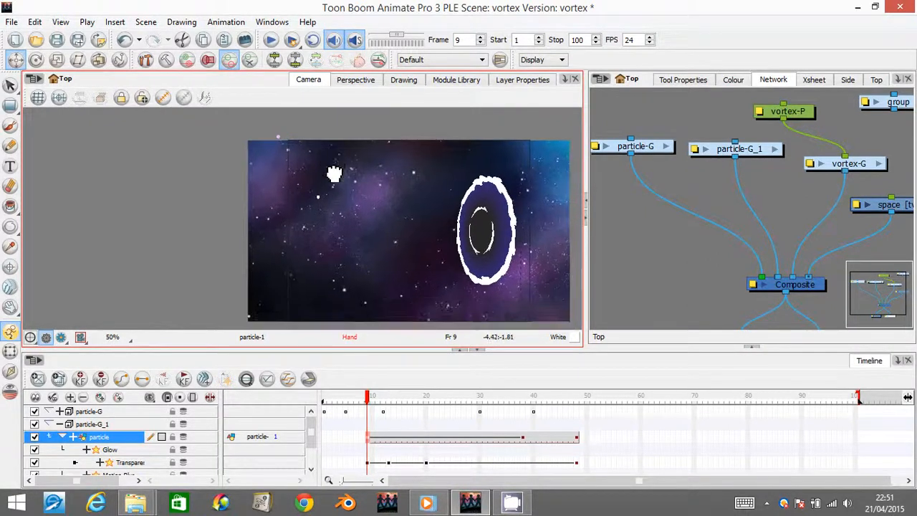
drag(340, 262, 345, 346)
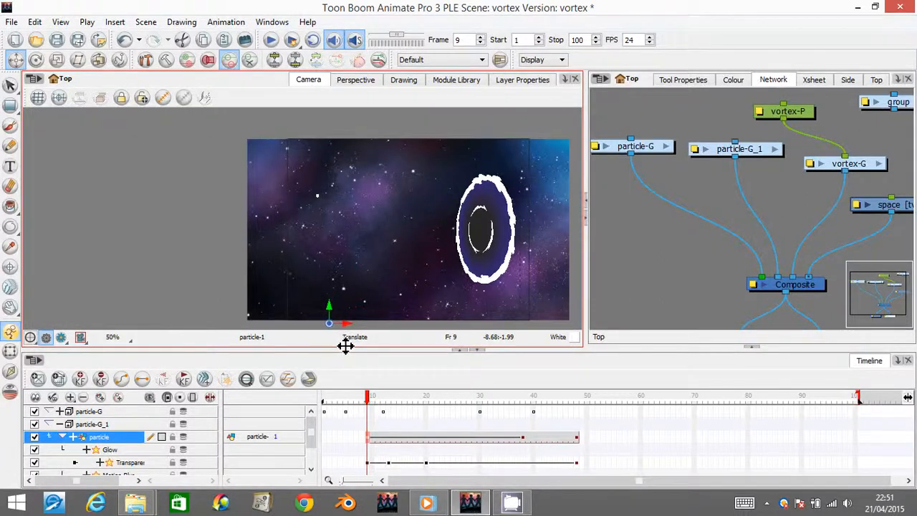
- At frame 38, move the copied particle's end position slightly down inside the vortex and show its trajectory controls
click(524, 440)
drag(524, 440, 488, 409)
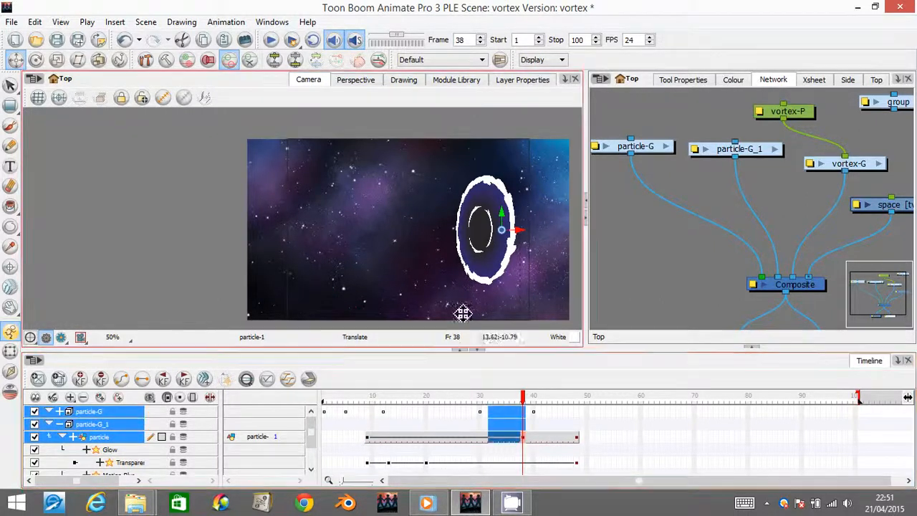
drag(514, 245, 518, 253)
click(525, 439)
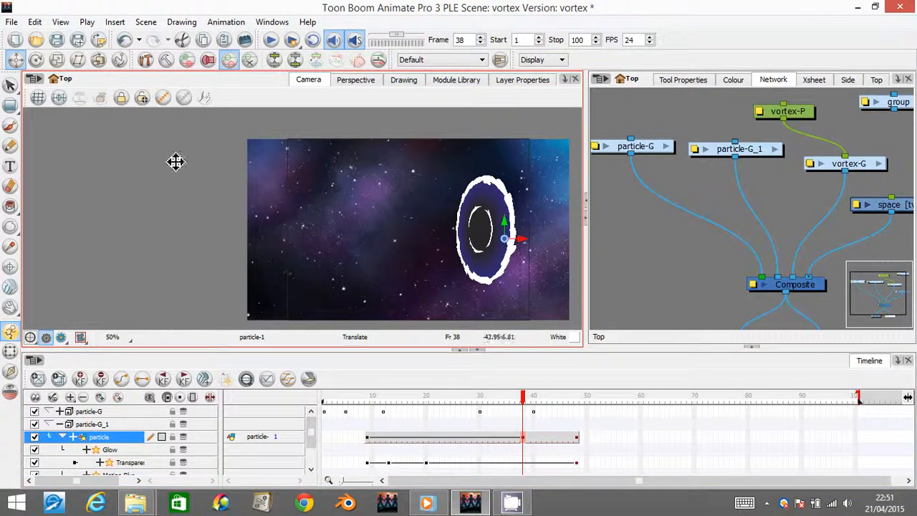
click(163, 97)
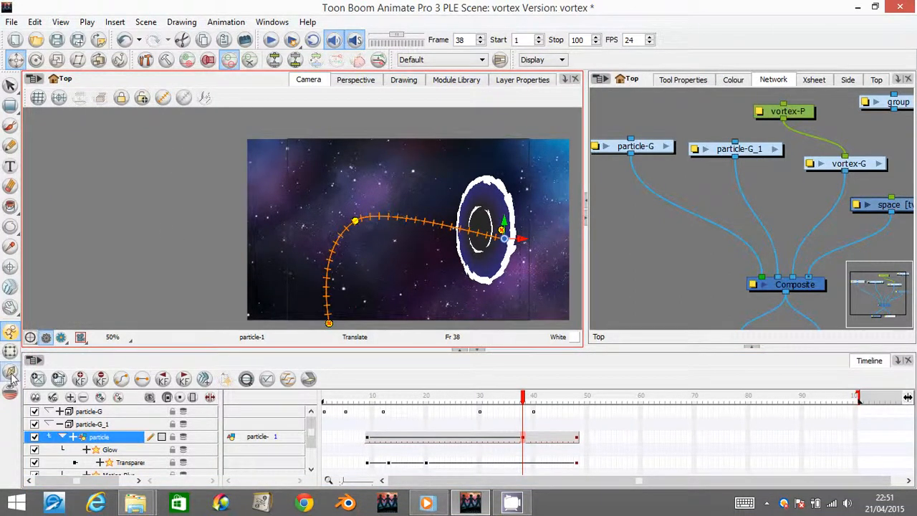
- Bend the copied particle's path lower through its middle control point and, at frame 48, nudge its end position slightly down inside the vortex
click(10, 350)
drag(356, 221, 399, 262)
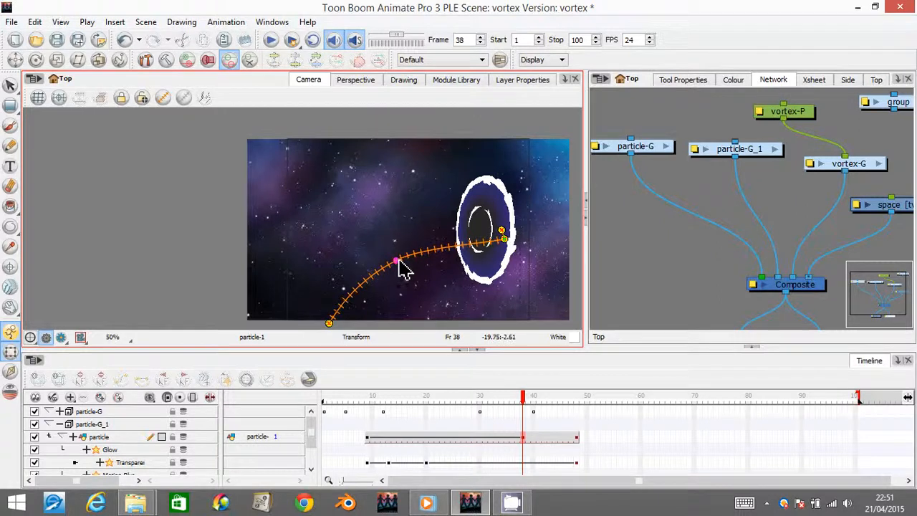
click(577, 438)
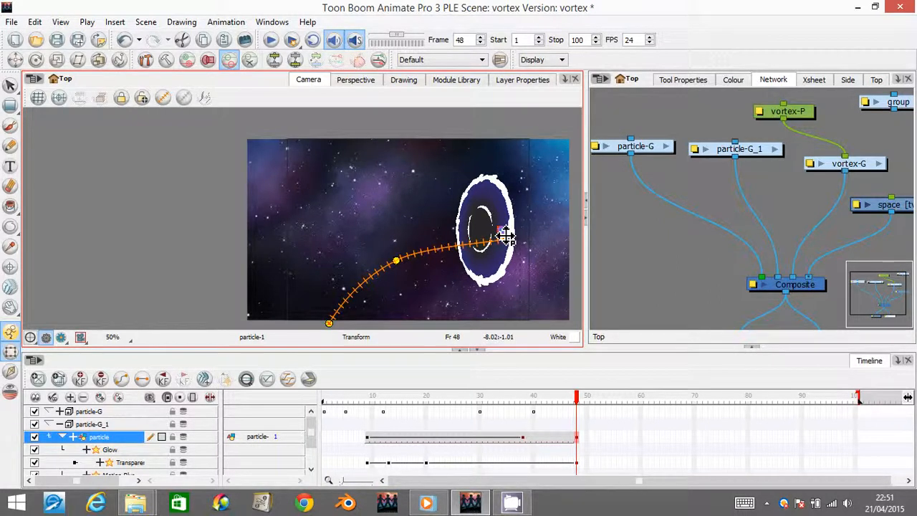
click(15, 59)
drag(505, 236, 510, 241)
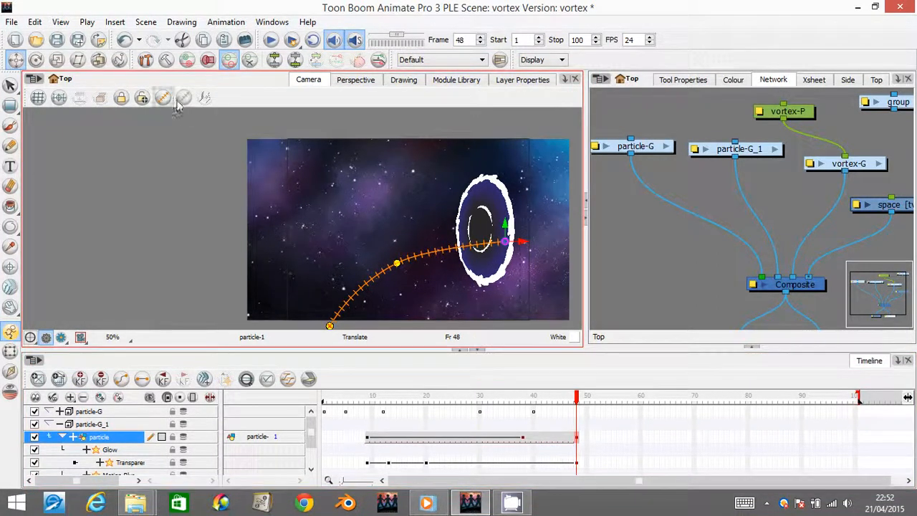
- Hide the particle's trajectory controls and scrub the timeline from frame 1 to frame 40 to check the animation
drag(576, 400, 284, 414)
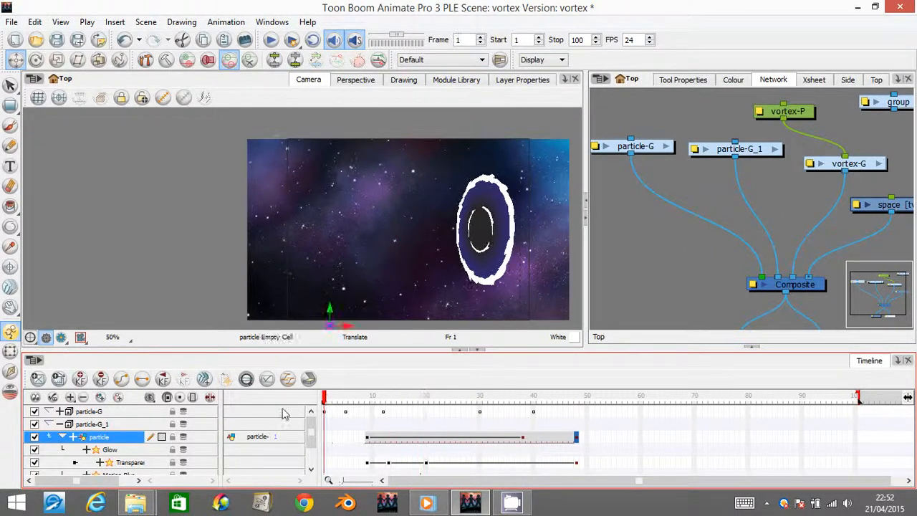
click(10, 86)
click(326, 399)
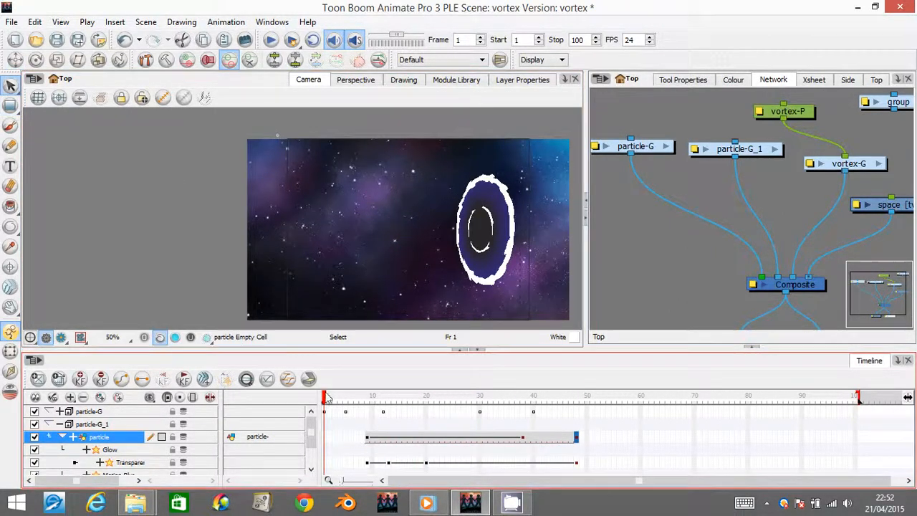
drag(331, 398, 383, 402)
drag(437, 408, 534, 397)
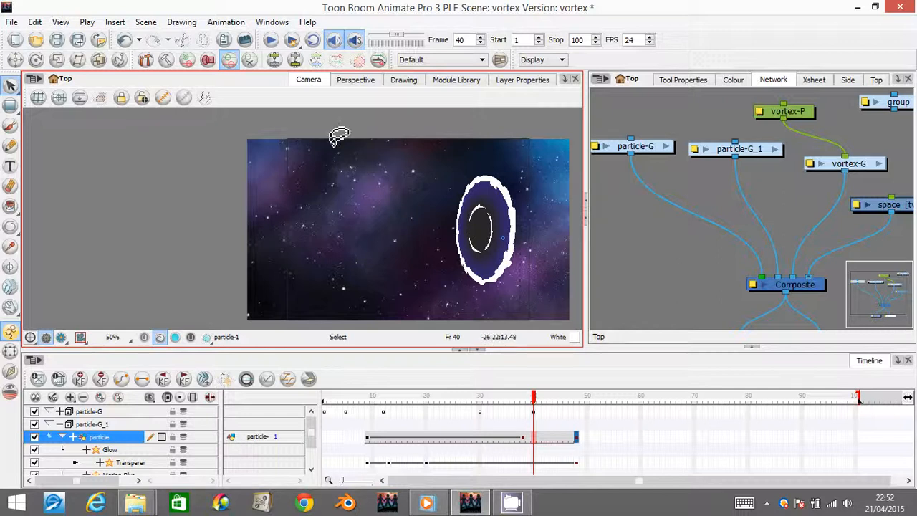
- Run Render and Play for the scene, rendering the previously rendered frames again
click(292, 42)
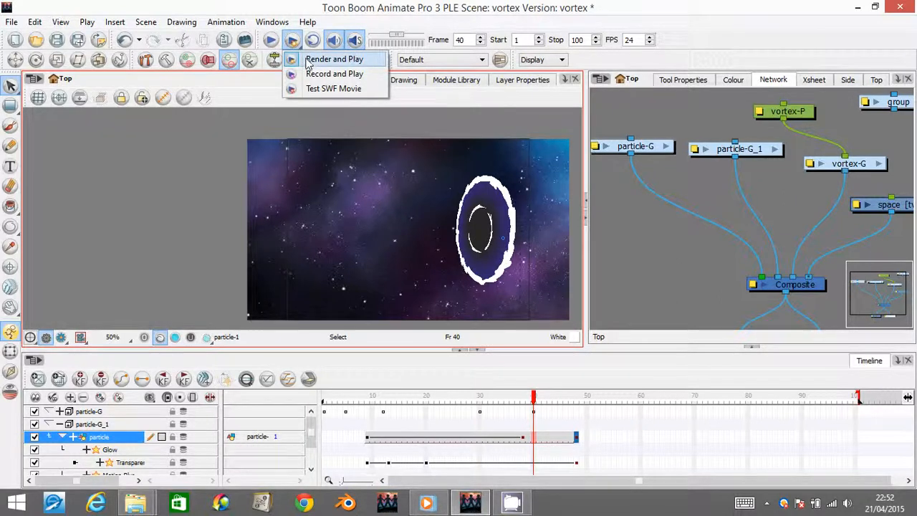
click(310, 61)
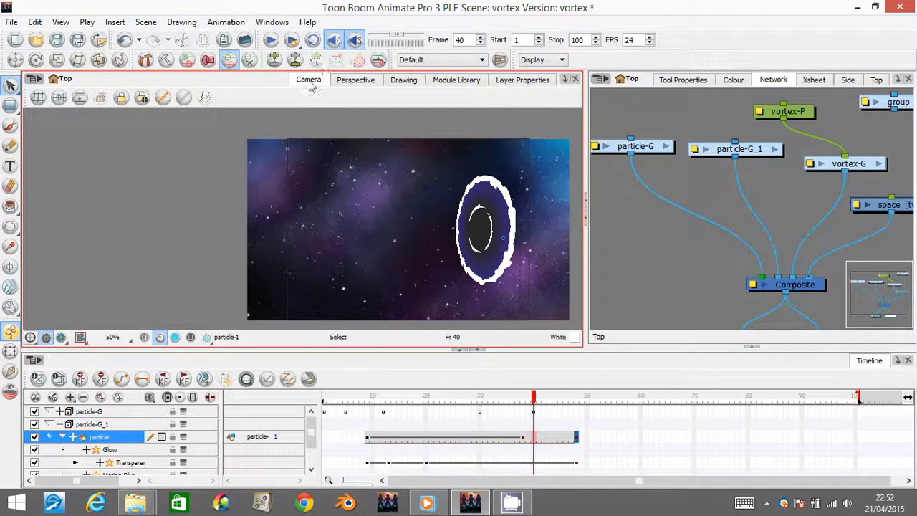
click(292, 41)
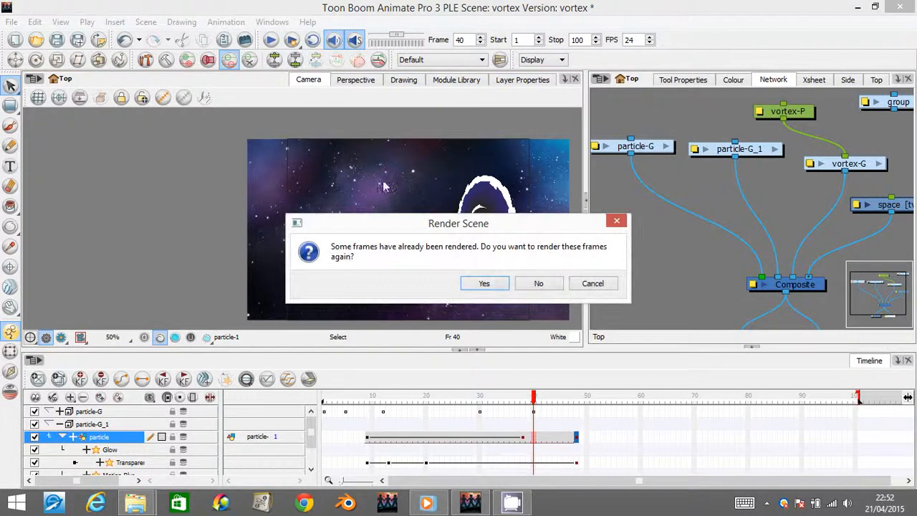
click(485, 284)
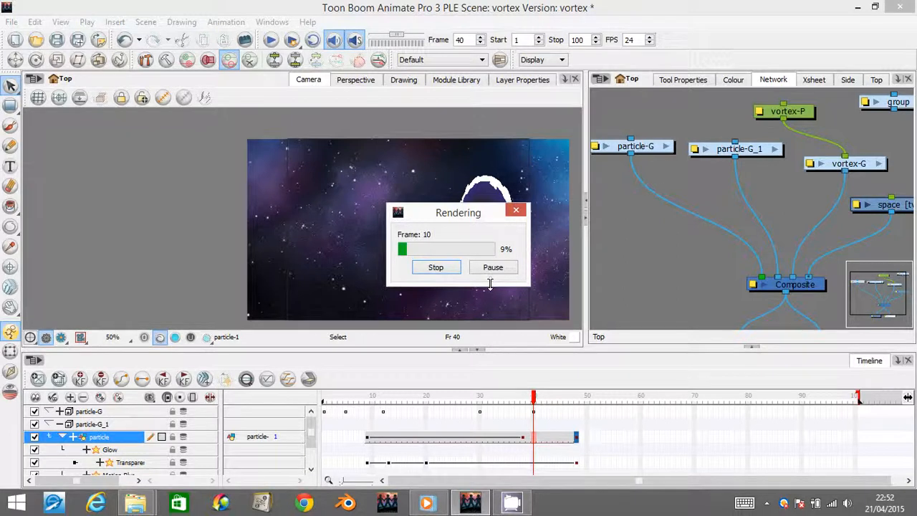
click(511, 502)
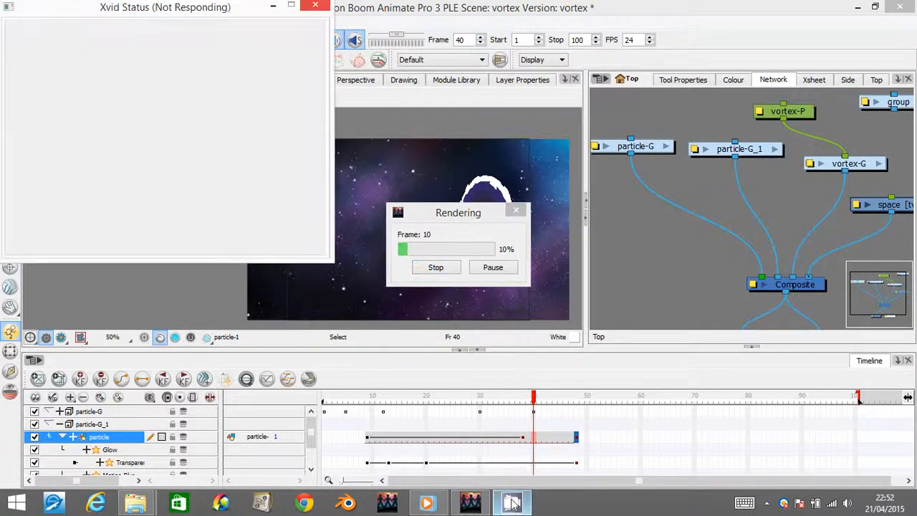
click(512, 503)
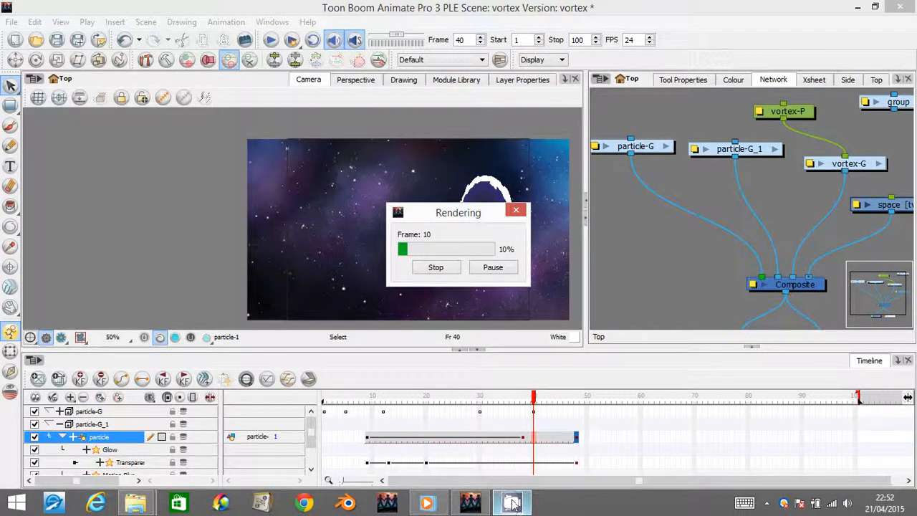
click(766, 504)
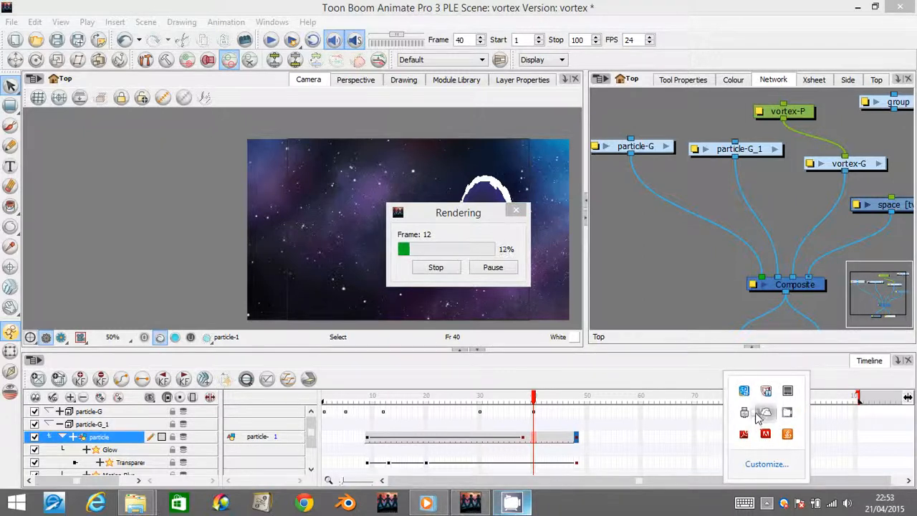
click(765, 413)
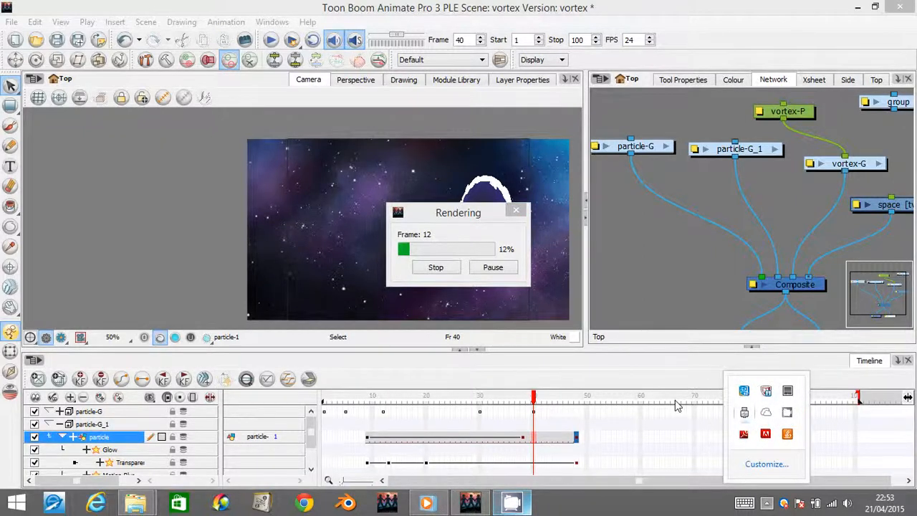
click(473, 503)
mouse_move(473, 501)
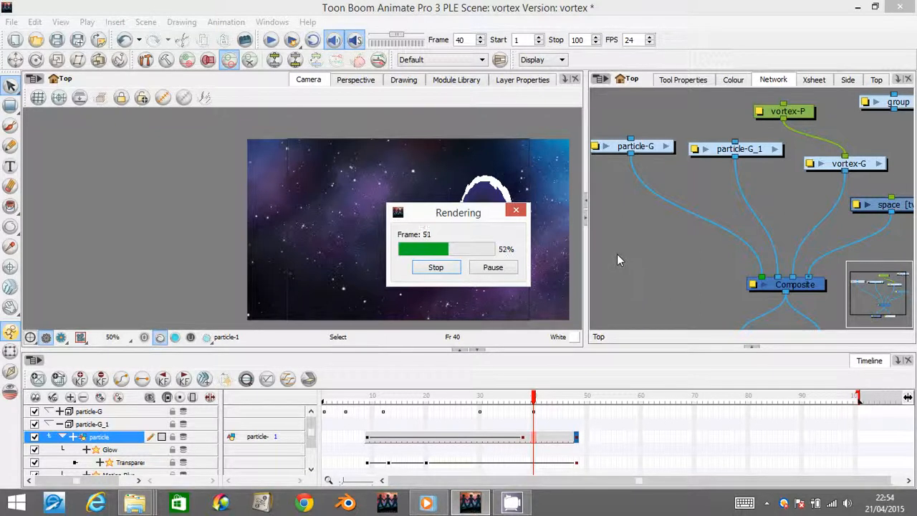
mouse_move(512, 501)
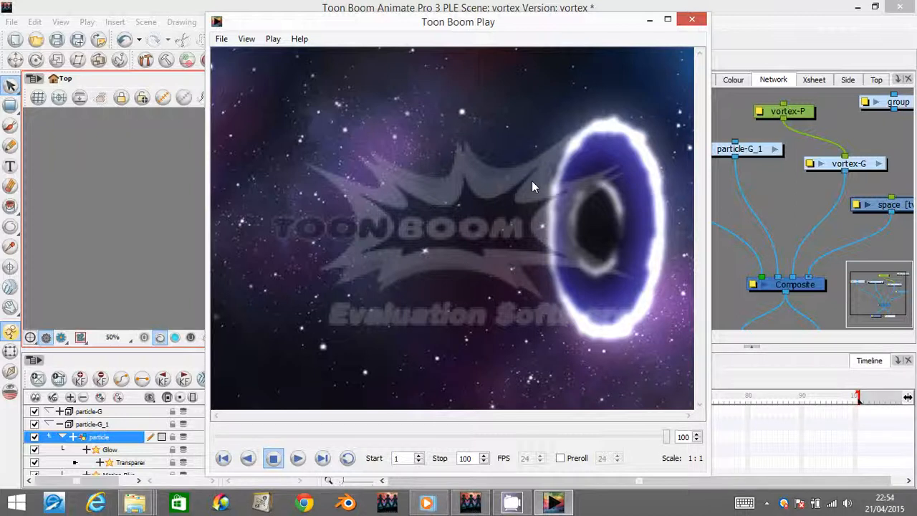
- Play the rendered animation in a loop to review both particles, and close the playback window
click(347, 458)
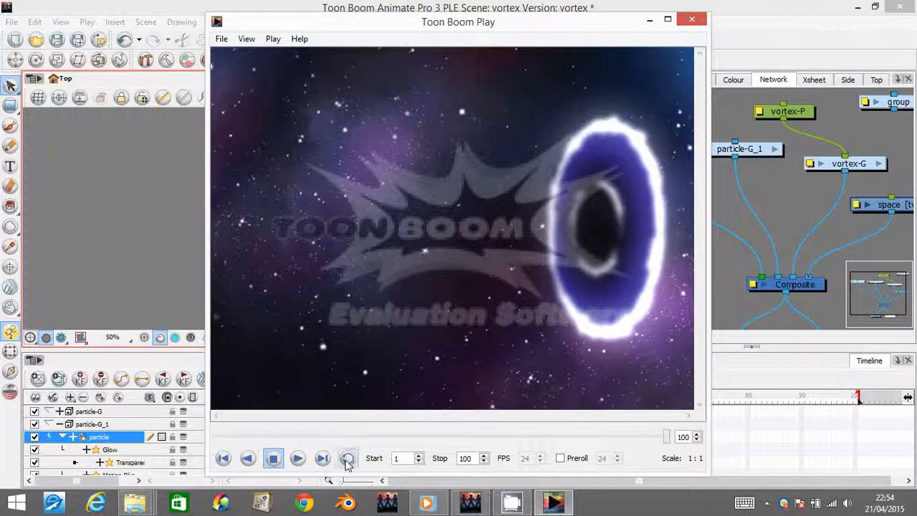
click(297, 458)
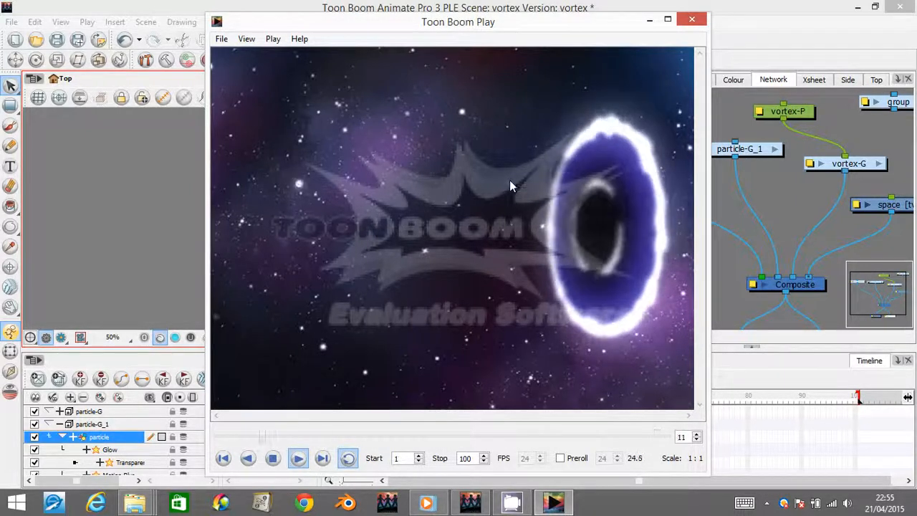
click(514, 502)
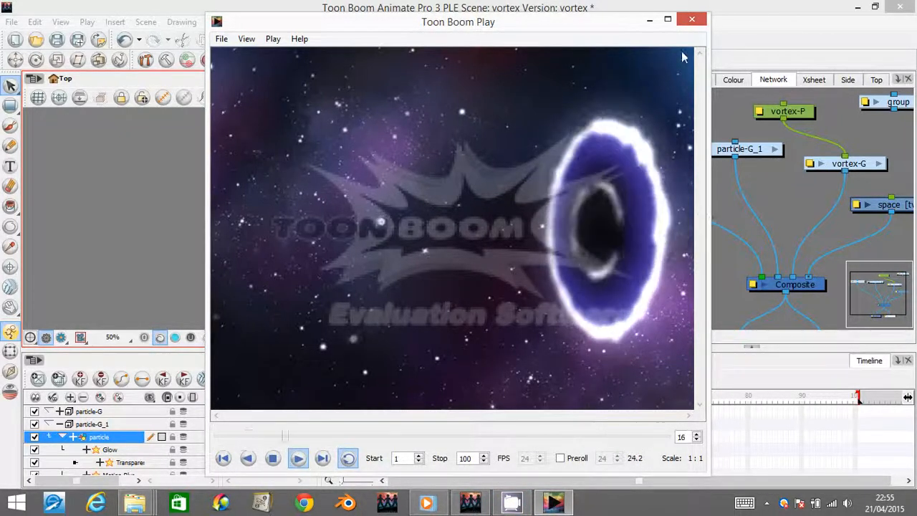
click(692, 19)
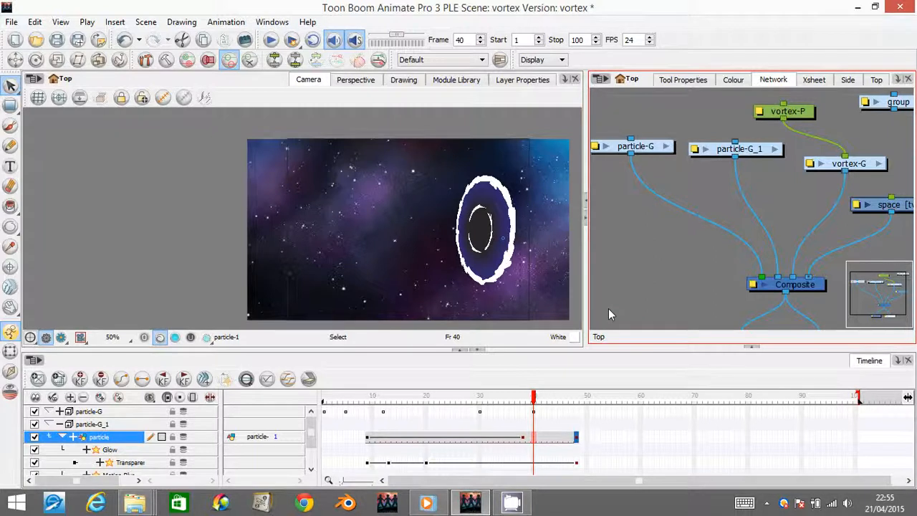
click(512, 503)
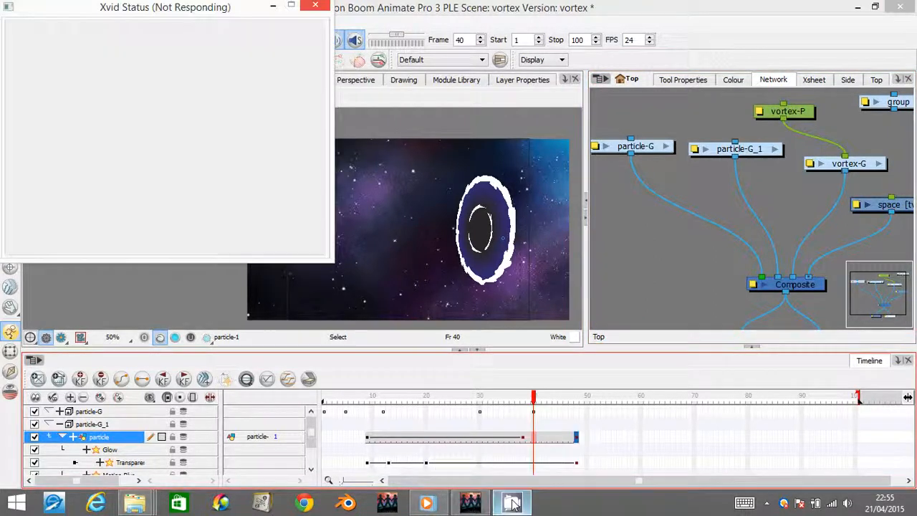
click(511, 500)
click(511, 499)
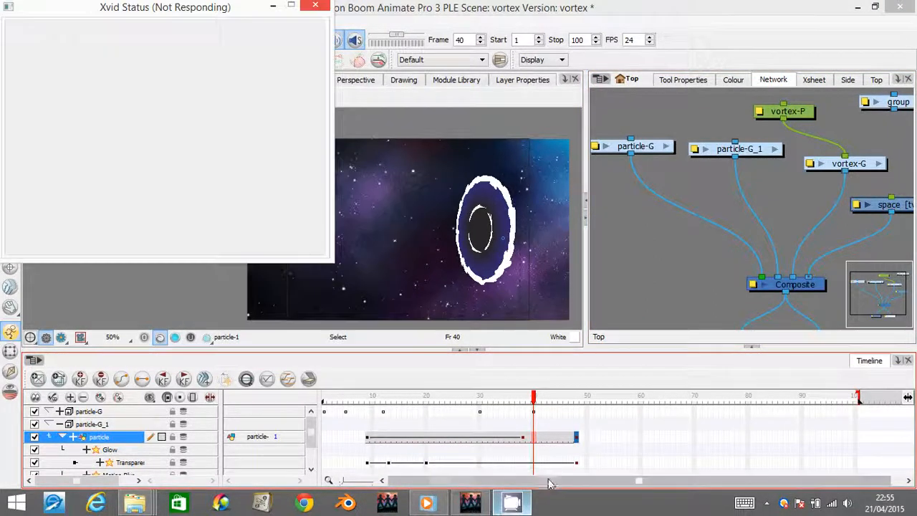
click(16, 502)
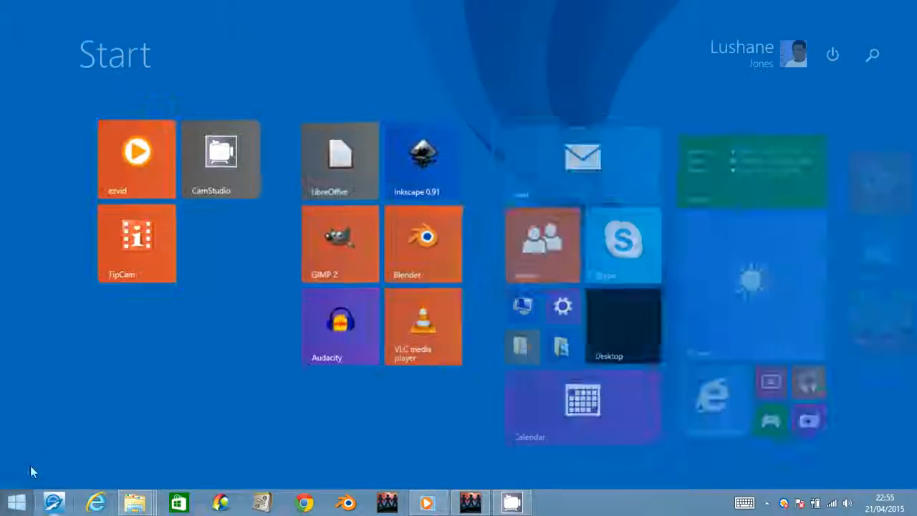
click(188, 188)
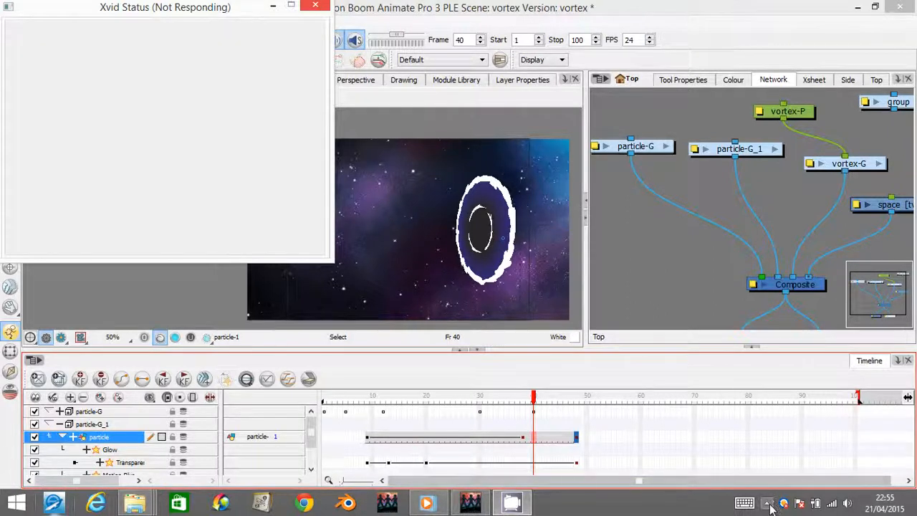
click(765, 503)
right_click(787, 413)
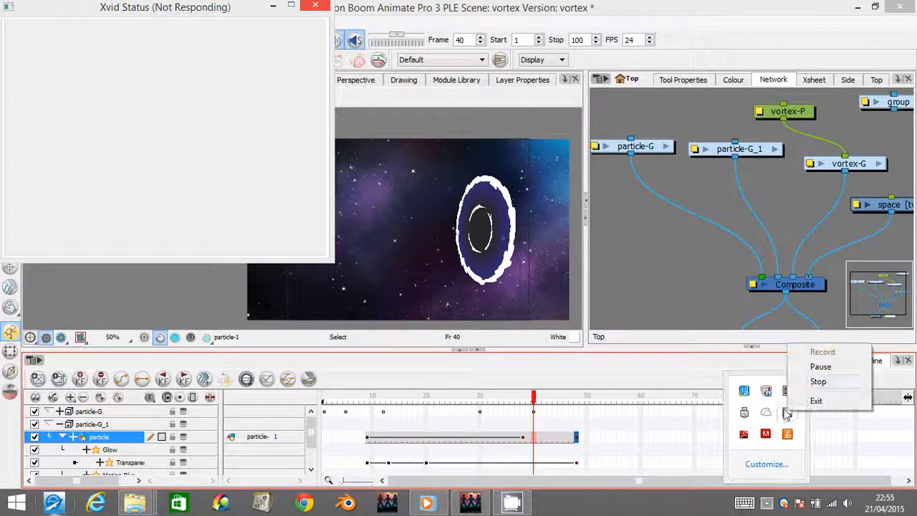